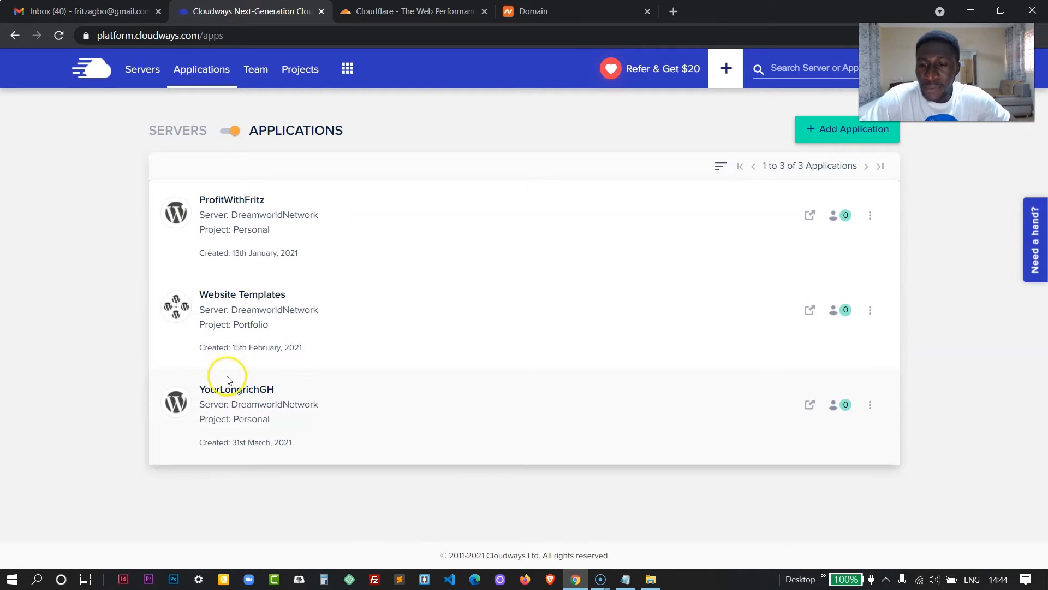
click(240, 397)
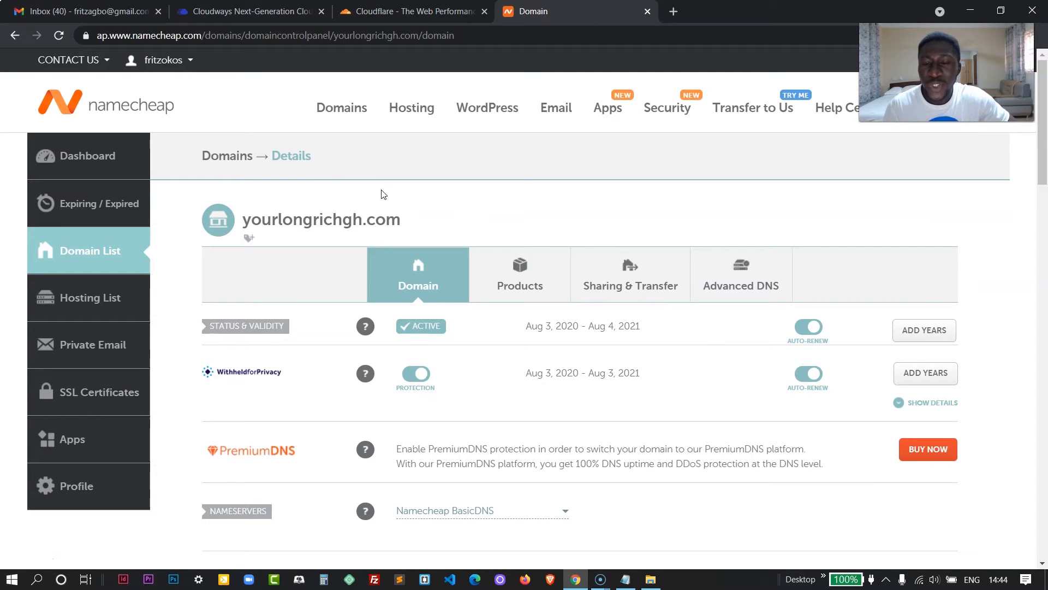
drag(246, 220, 403, 221)
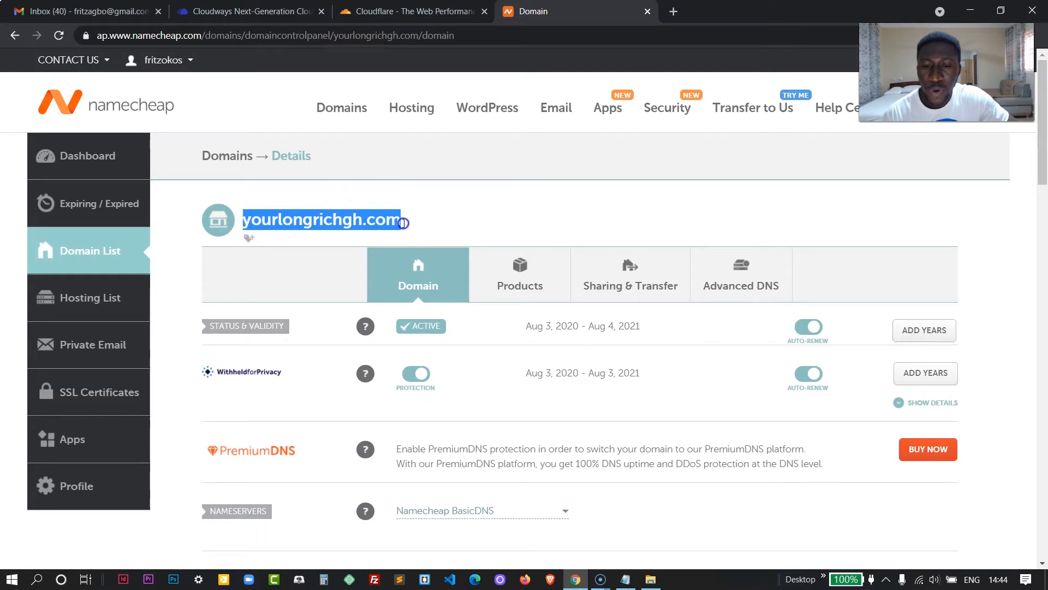
click(375, 198)
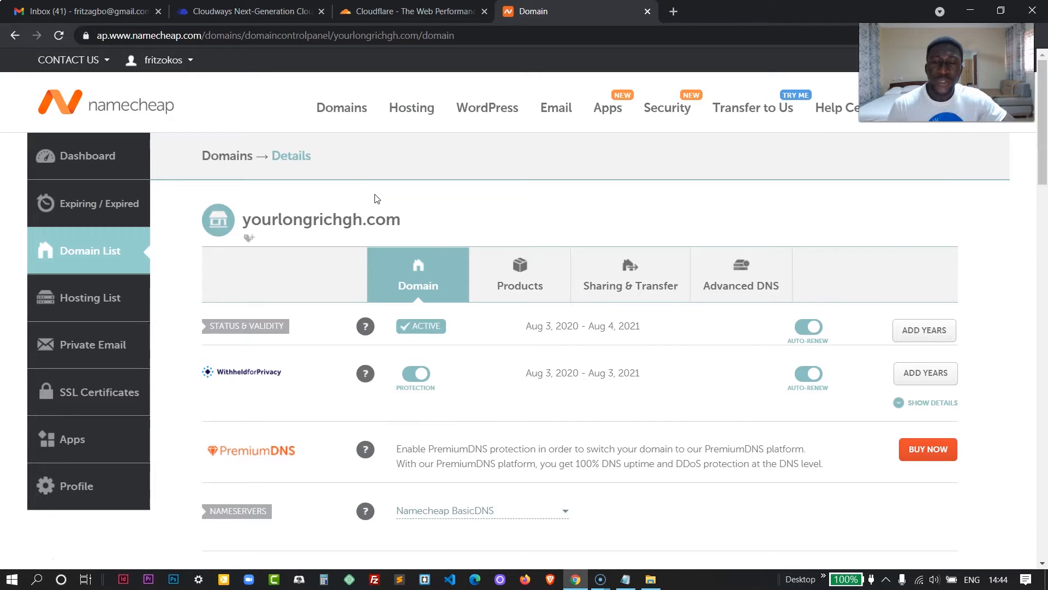
Switch to Cloudflare and log in to the account with the saved credentials
click(385, 12)
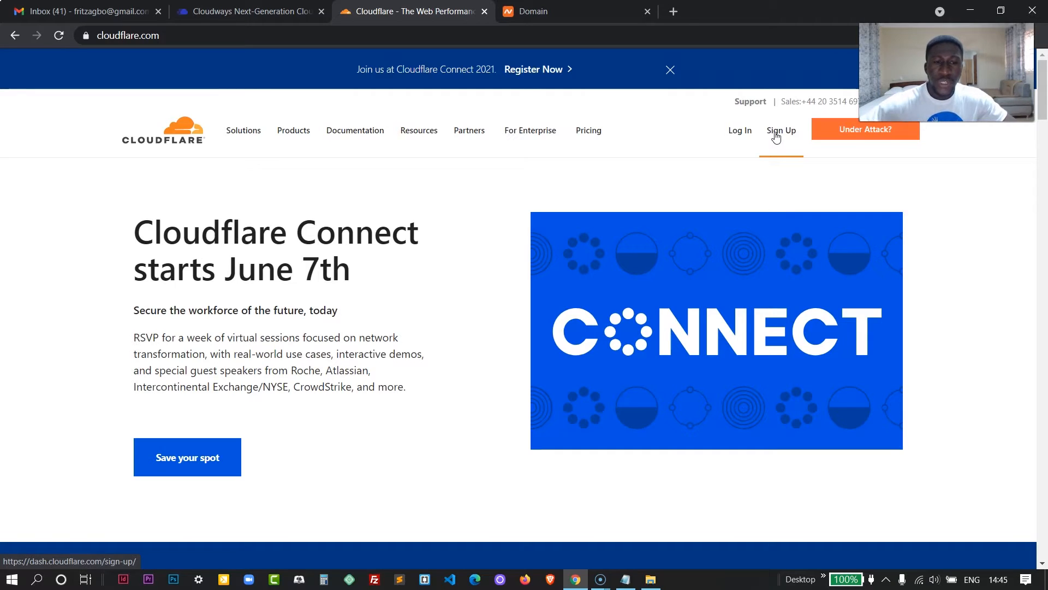
click(738, 131)
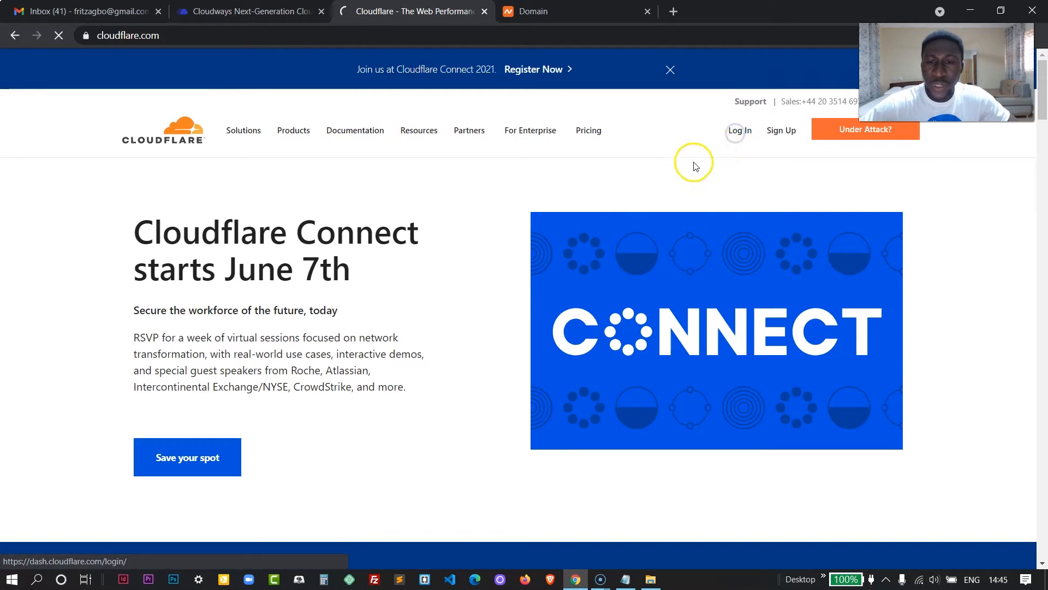
click(243, 314)
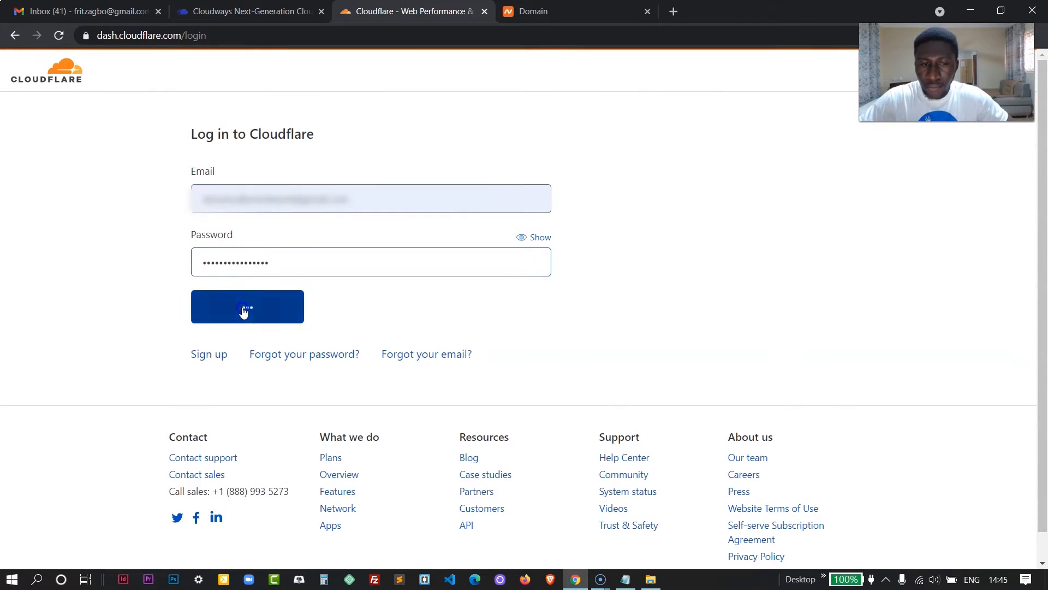
click(134, 265)
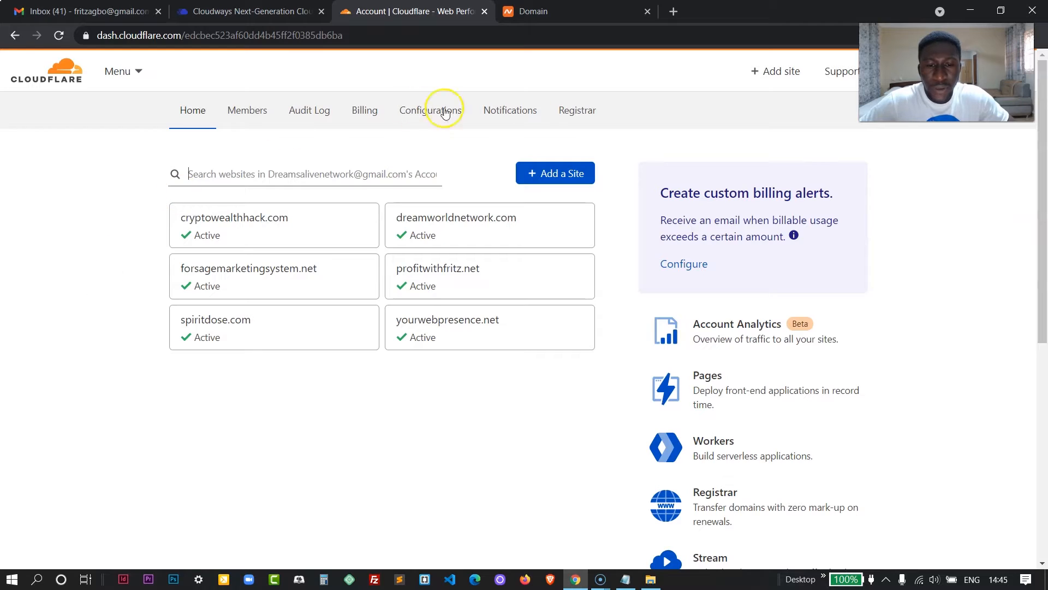
Add a new site to Cloudflare using the domain yourlongrichgh.com copied from the Namecheap domain details
click(543, 174)
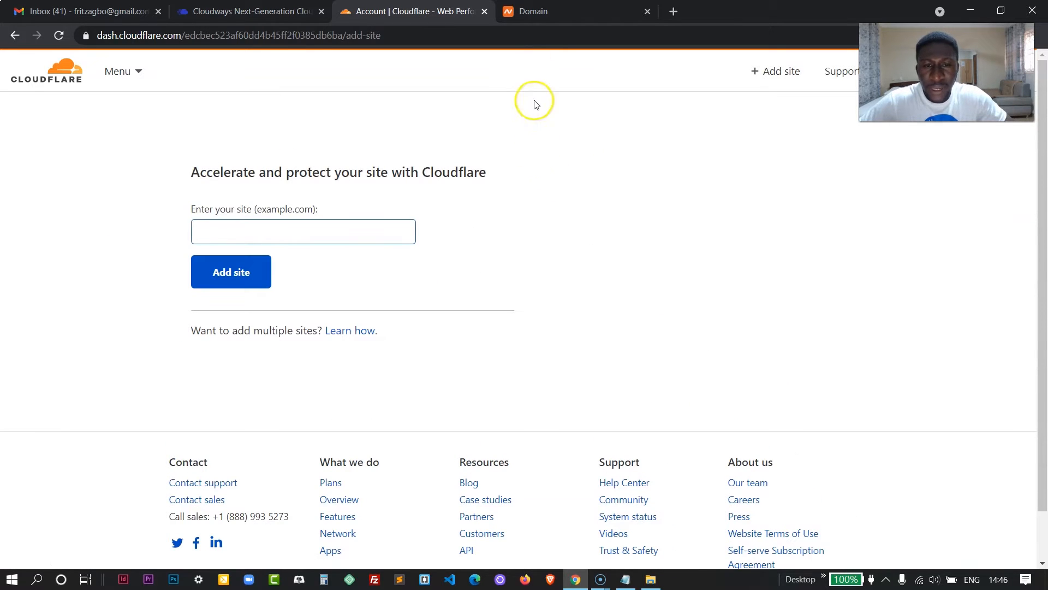
click(546, 12)
drag(405, 220, 245, 220)
key(ctrl+c)
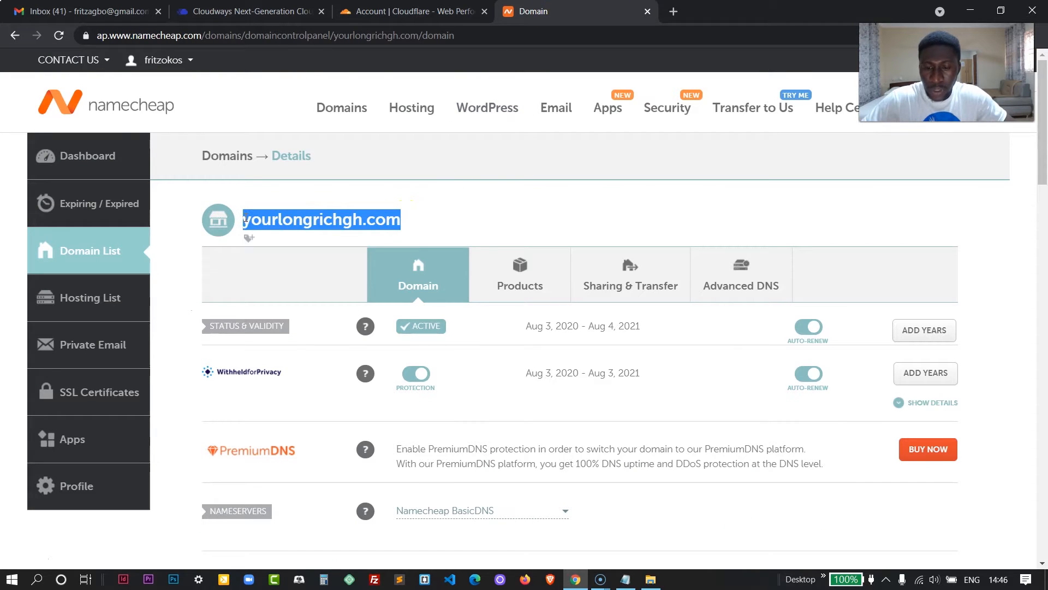
click(380, 13)
click(283, 231)
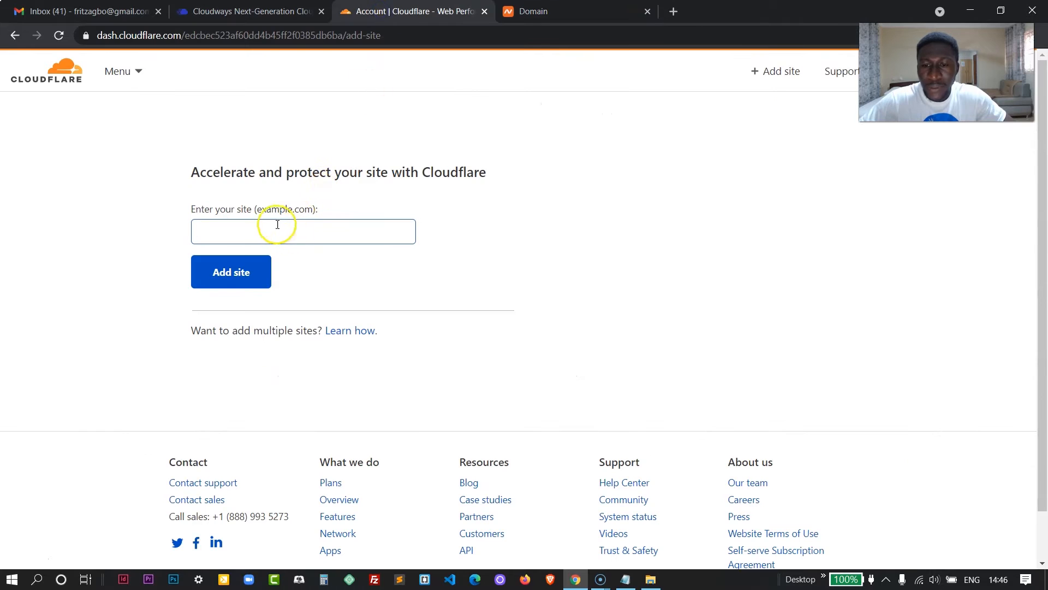
key(ctrl+v)
click(243, 272)
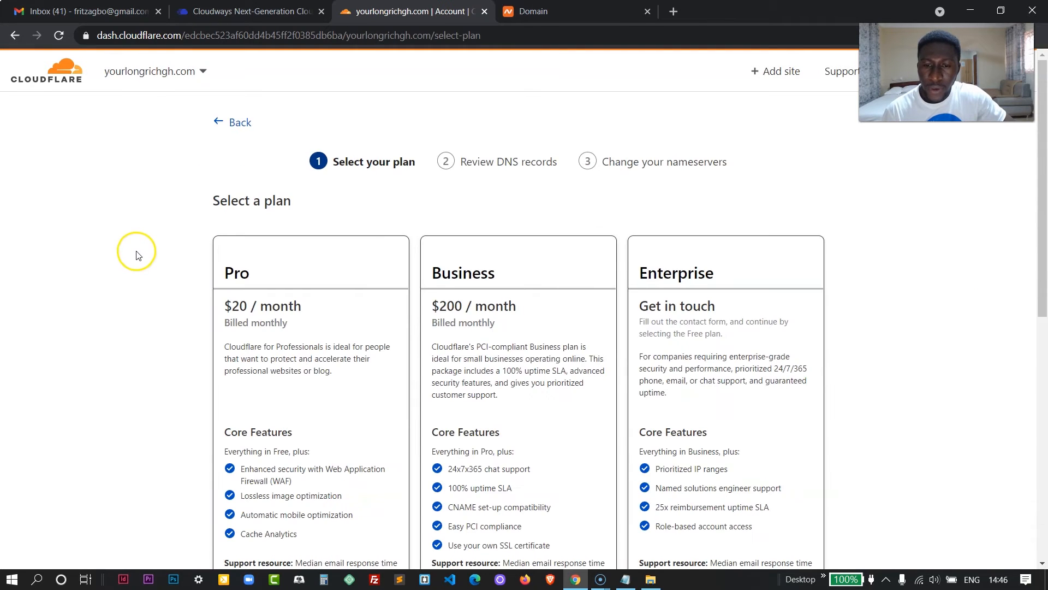
Choose the Free plan for the site, then review and accept the scanned DNS records without changes
scroll(122, 263, down, 6)
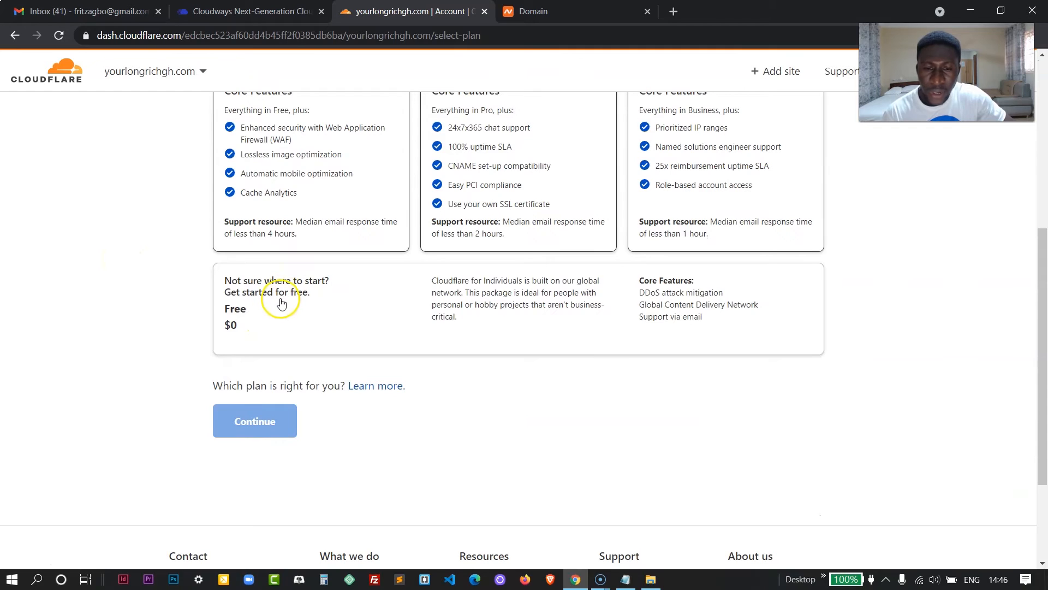
click(281, 303)
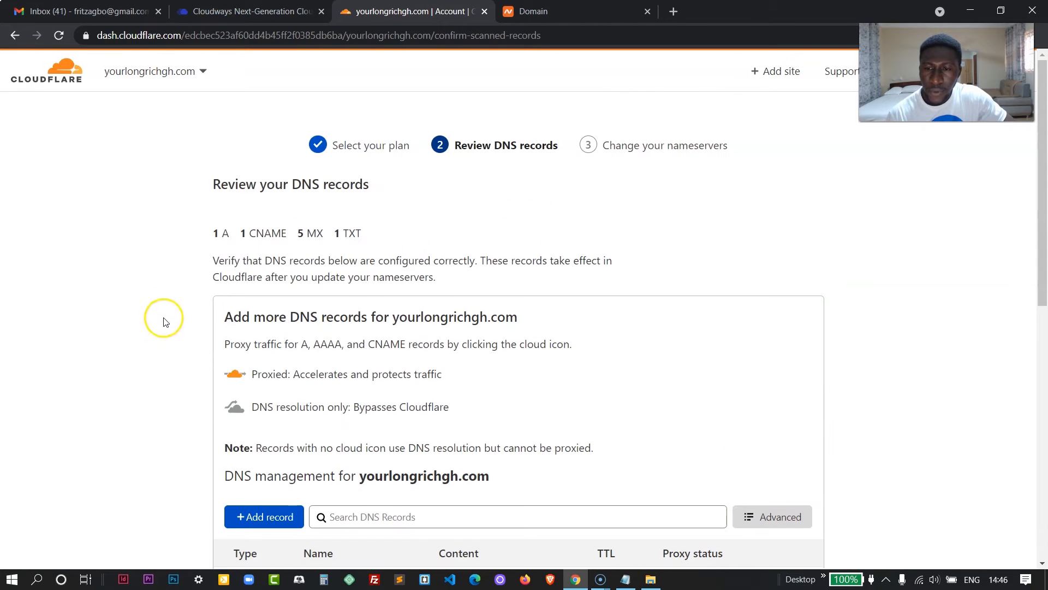
scroll(166, 312, down, 2)
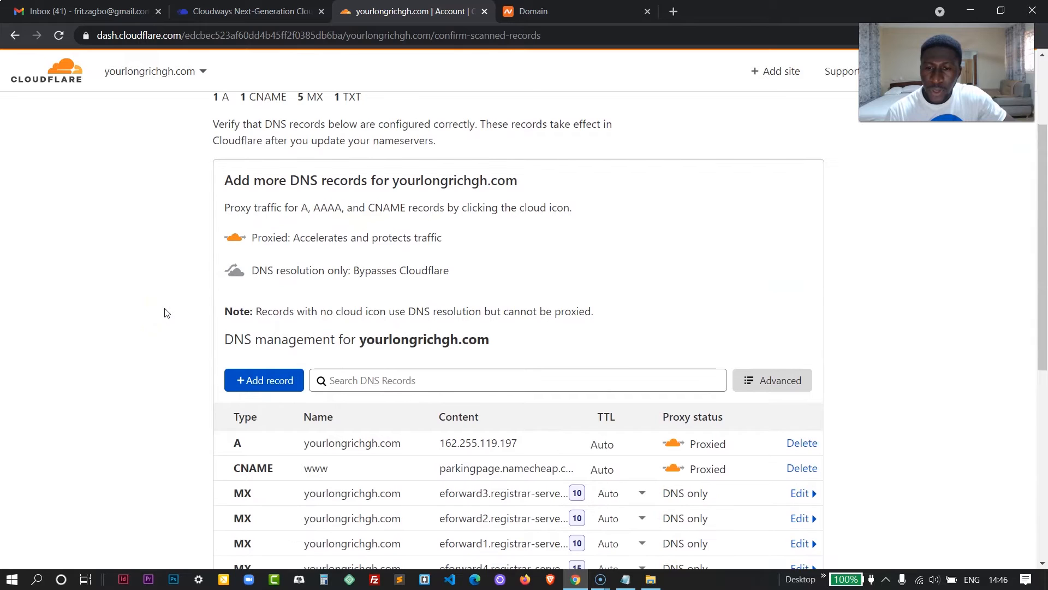
scroll(167, 312, down, 3)
click(316, 233)
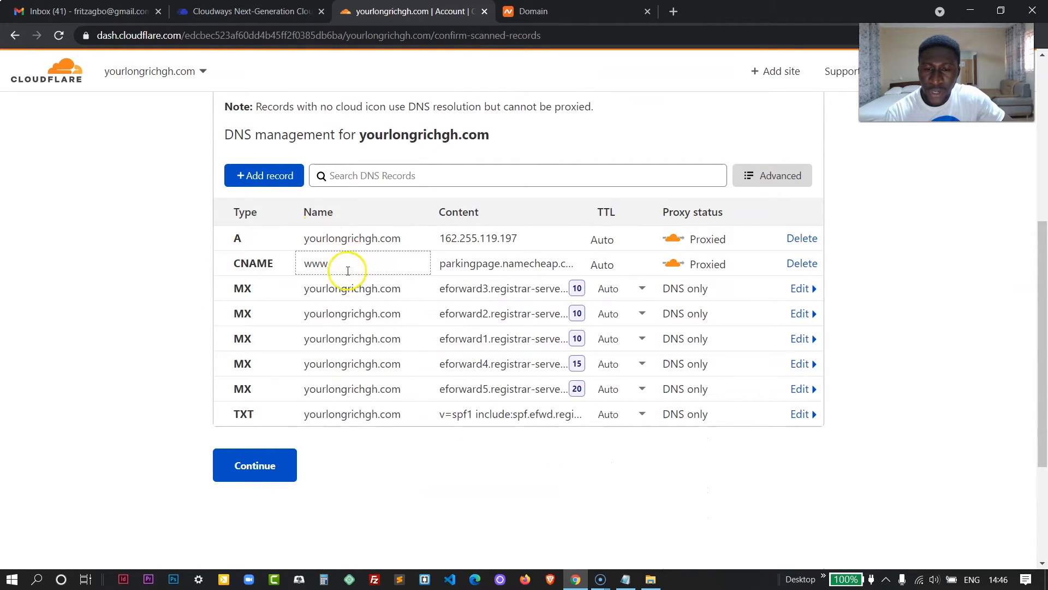
click(334, 261)
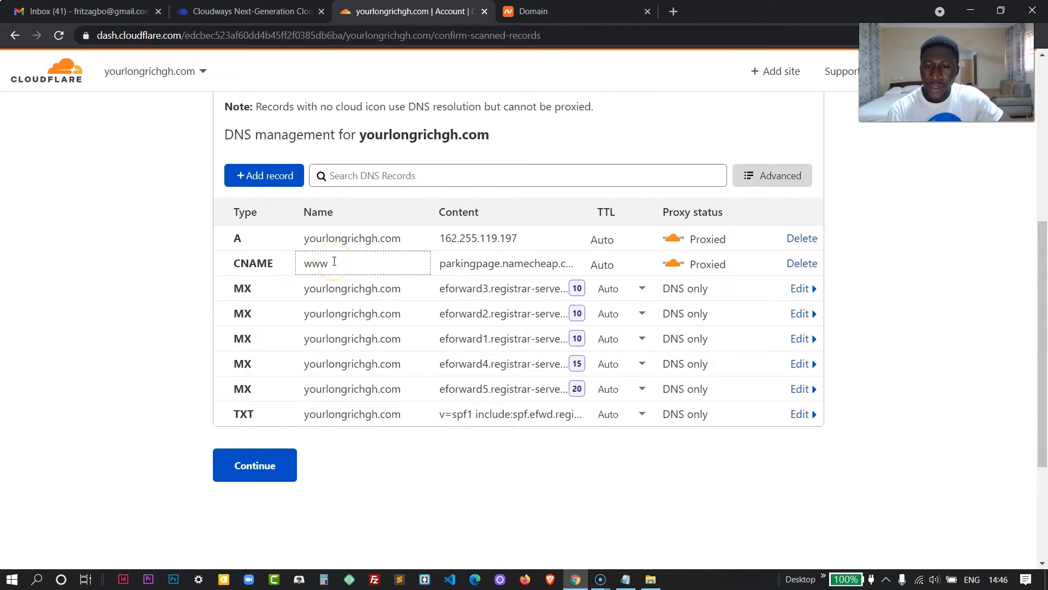
scroll(178, 329, up, 1)
scroll(173, 330, down, 2)
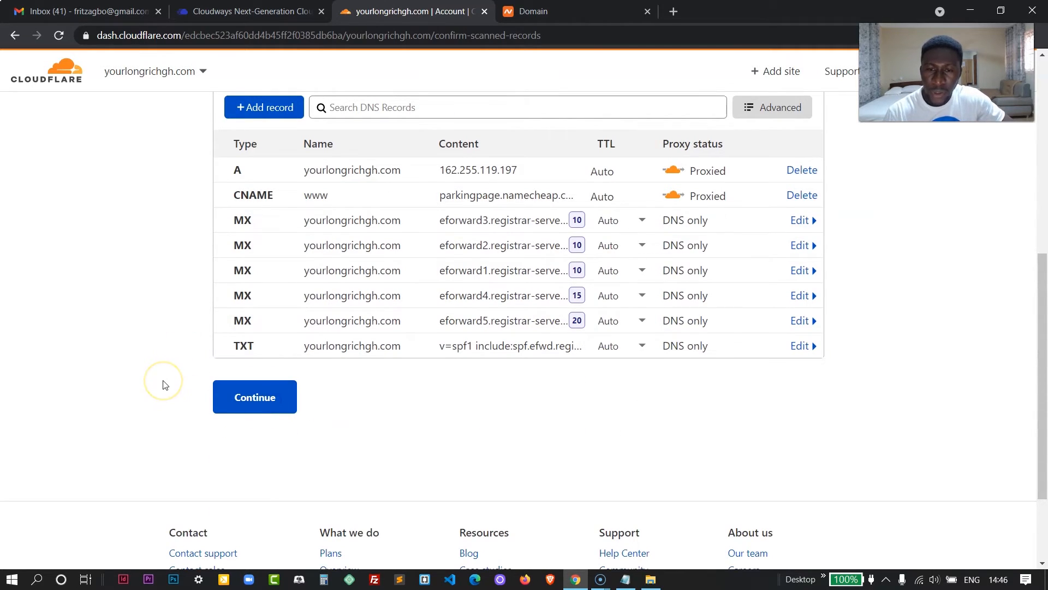
scroll(152, 333, down, 3)
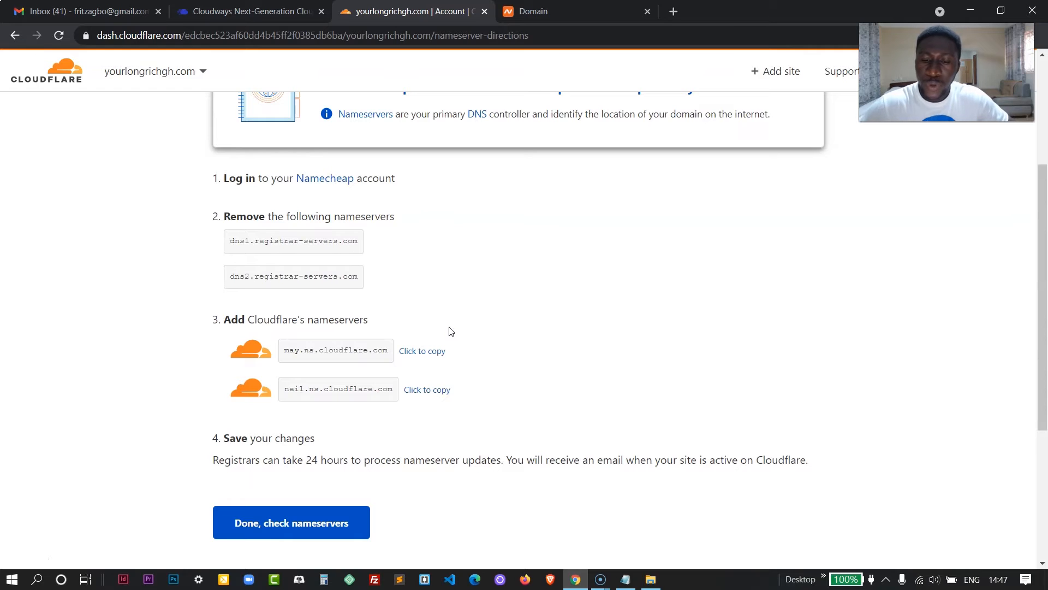
Switch to Namecheap and set the nameservers of yourlongrichgh.com to Custom DNS
click(533, 11)
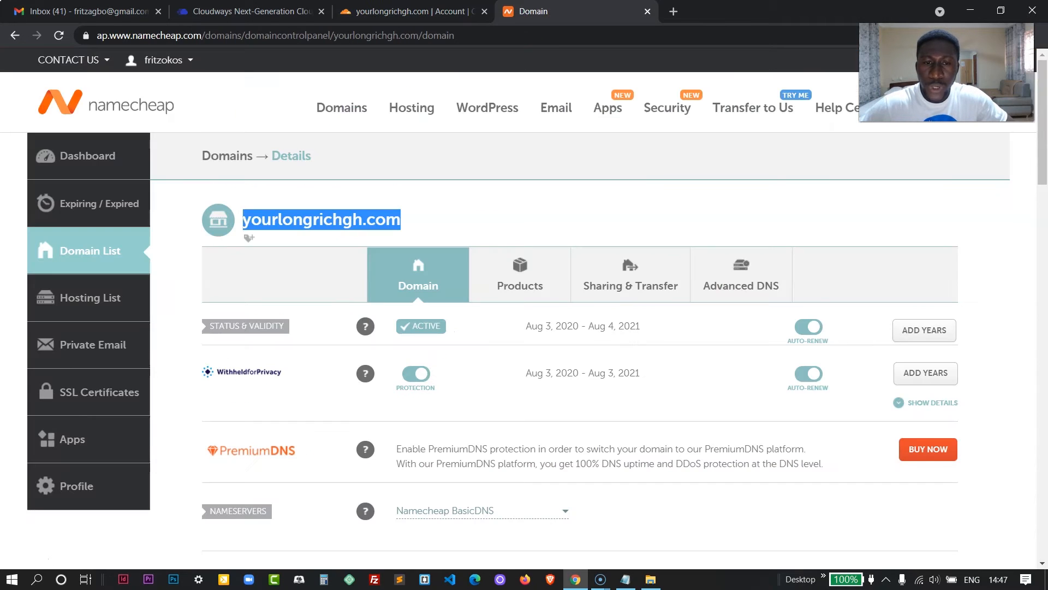
click(445, 194)
scroll(431, 180, down, 3)
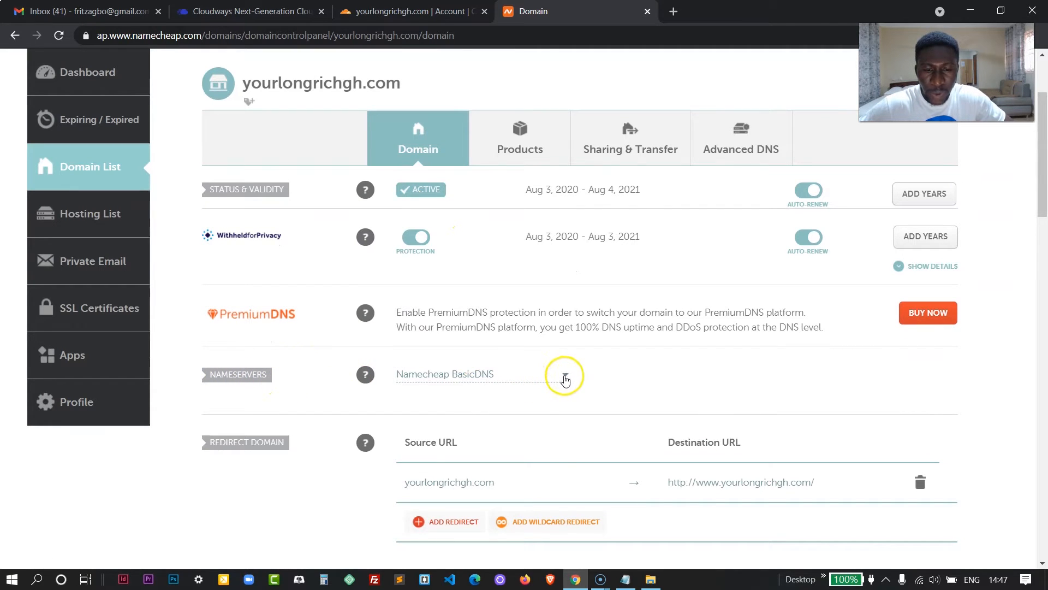
click(565, 376)
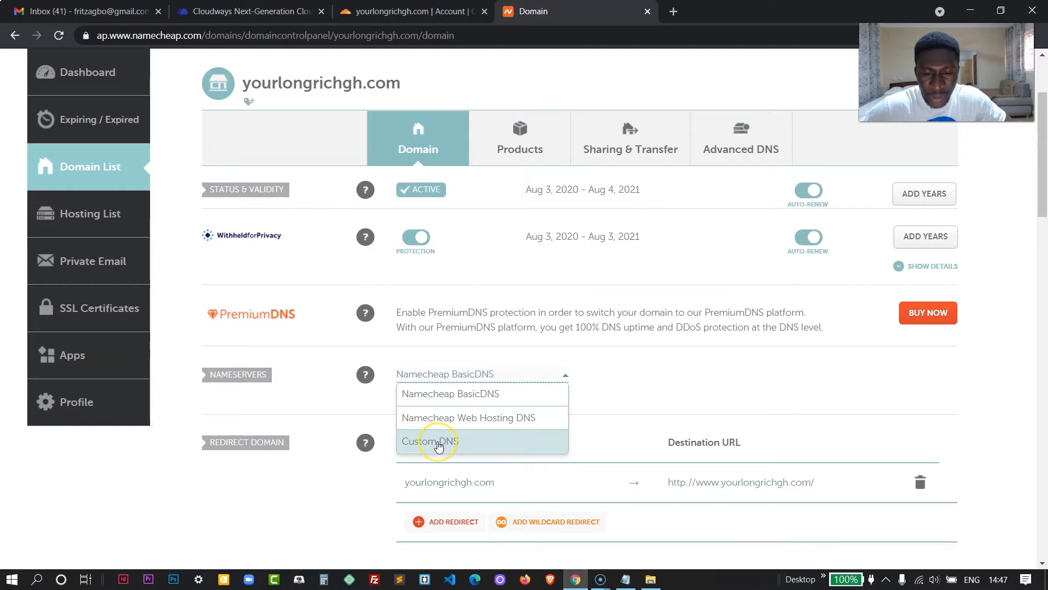
click(438, 445)
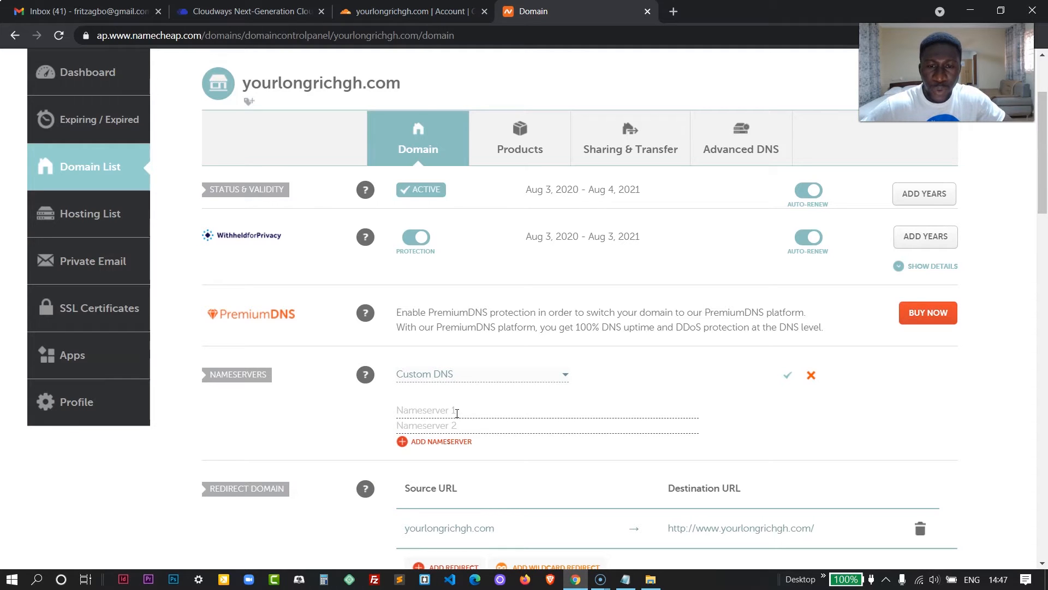
Copy Cloudflare's first nameserver, may.ns.cloudflare.com, into Nameserver 1 in Namecheap
click(407, 12)
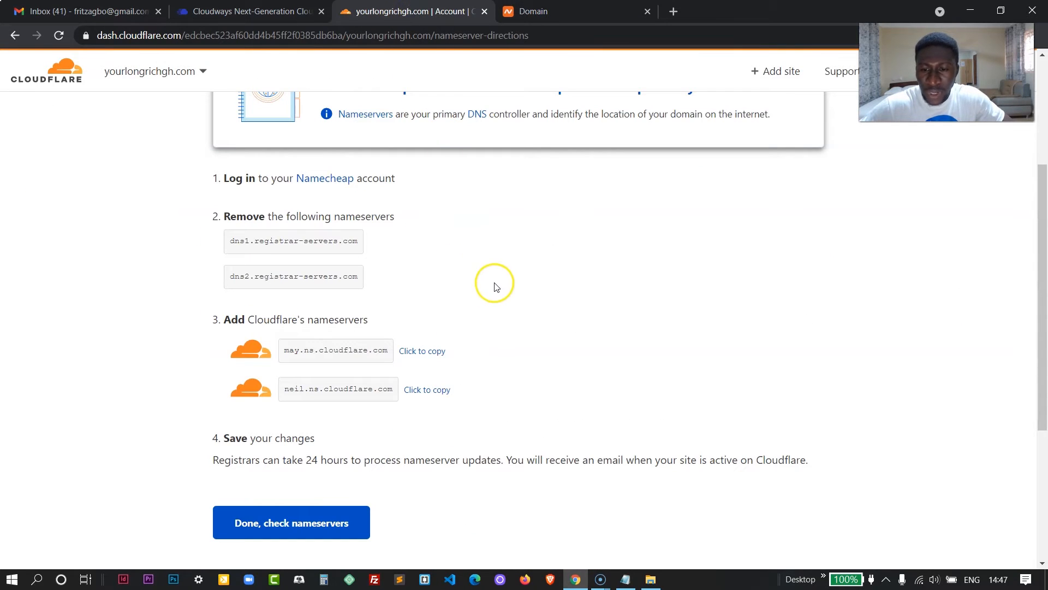
click(422, 350)
click(532, 11)
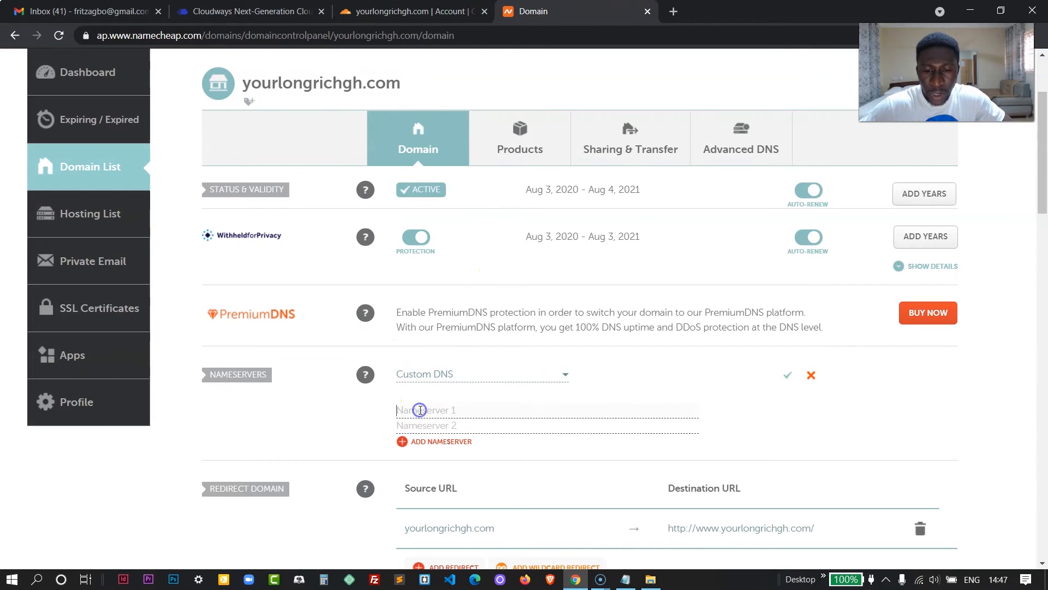
key(ctrl+v)
Copy Cloudflare's second nameserver, neil.ns.cloudflare.com, into Nameserver 2 in Namecheap and save the nameserver change
click(409, 11)
click(426, 401)
click(416, 391)
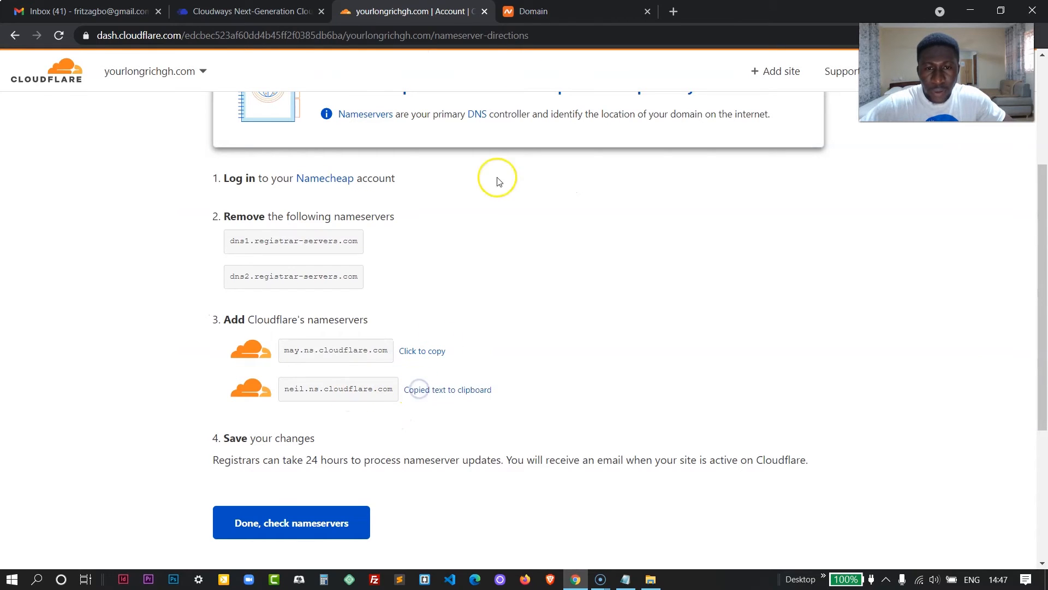
click(560, 7)
click(439, 431)
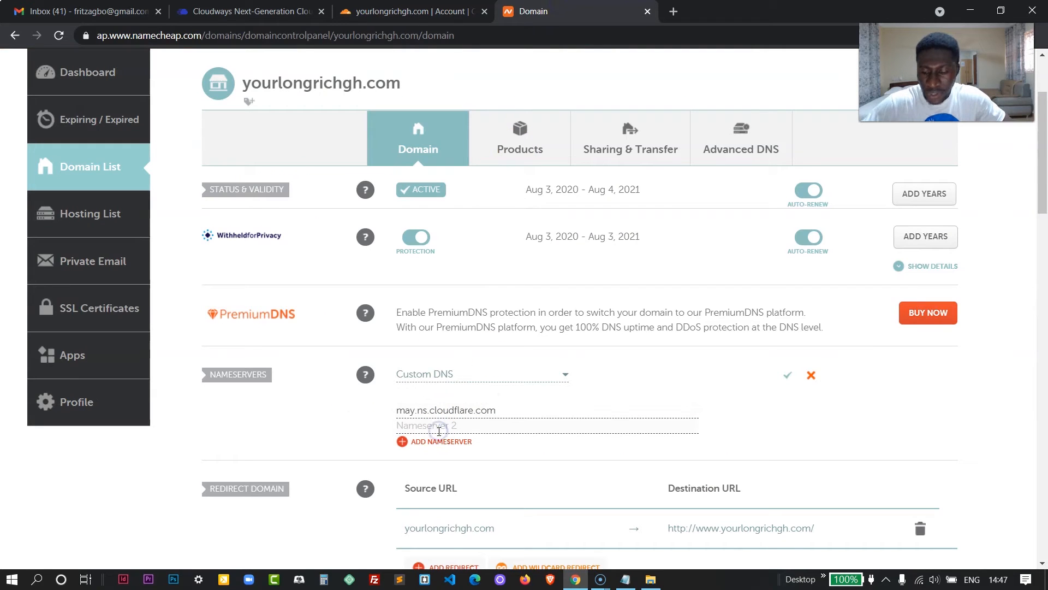
key(ctrl+v)
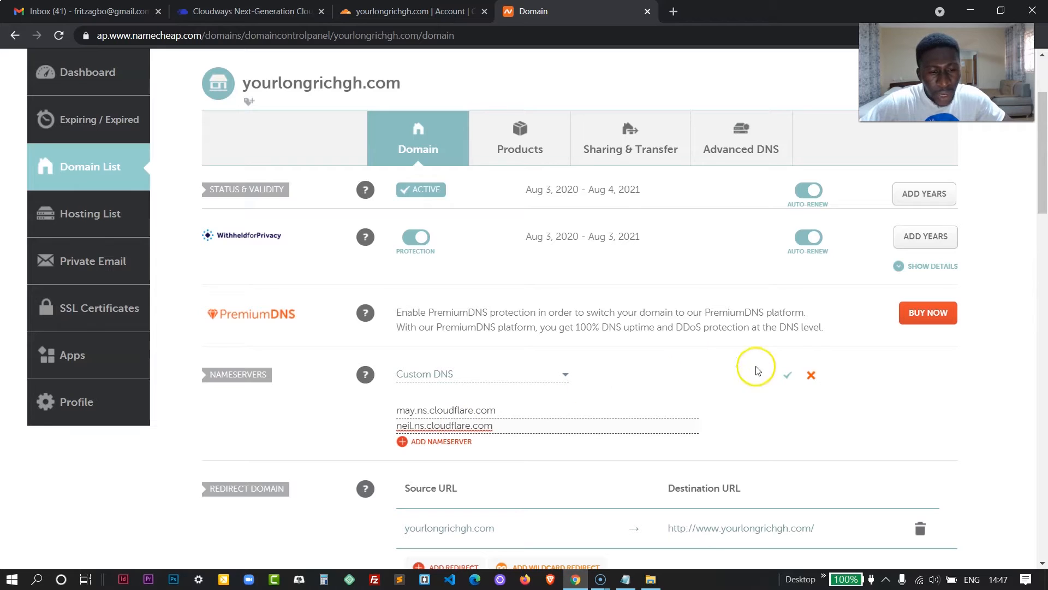
click(788, 377)
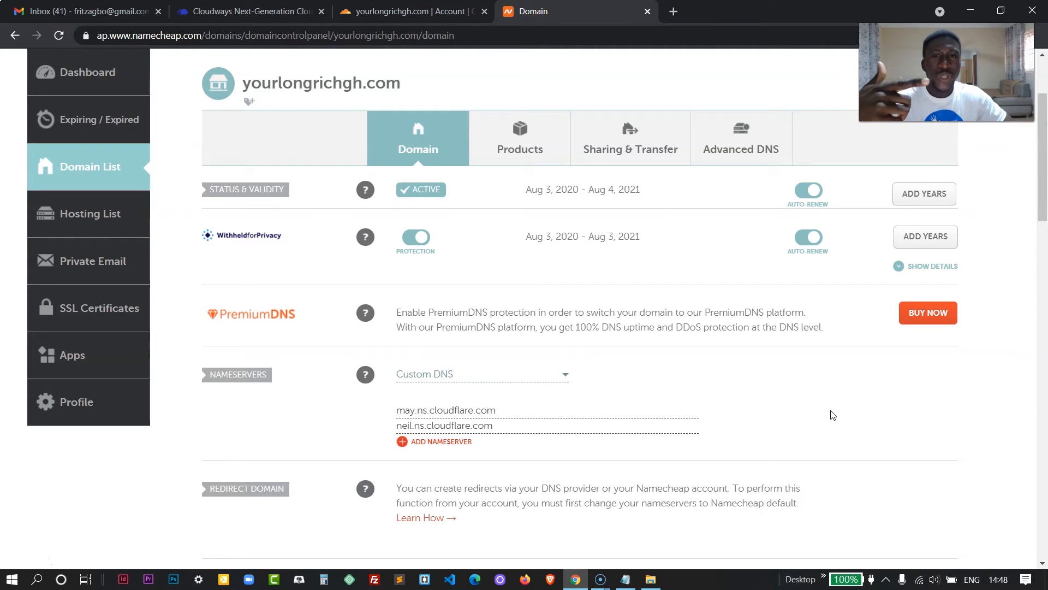
Return to Cloudflare, have it check the nameservers, and start the Quick Start Guide
key(ctrl+shift+Tab)
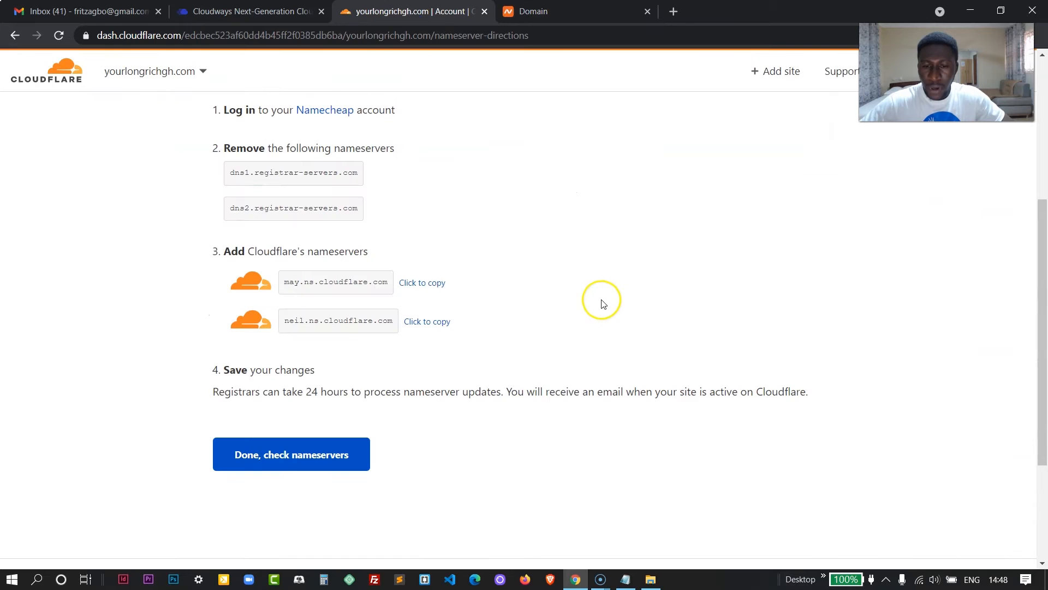
click(302, 452)
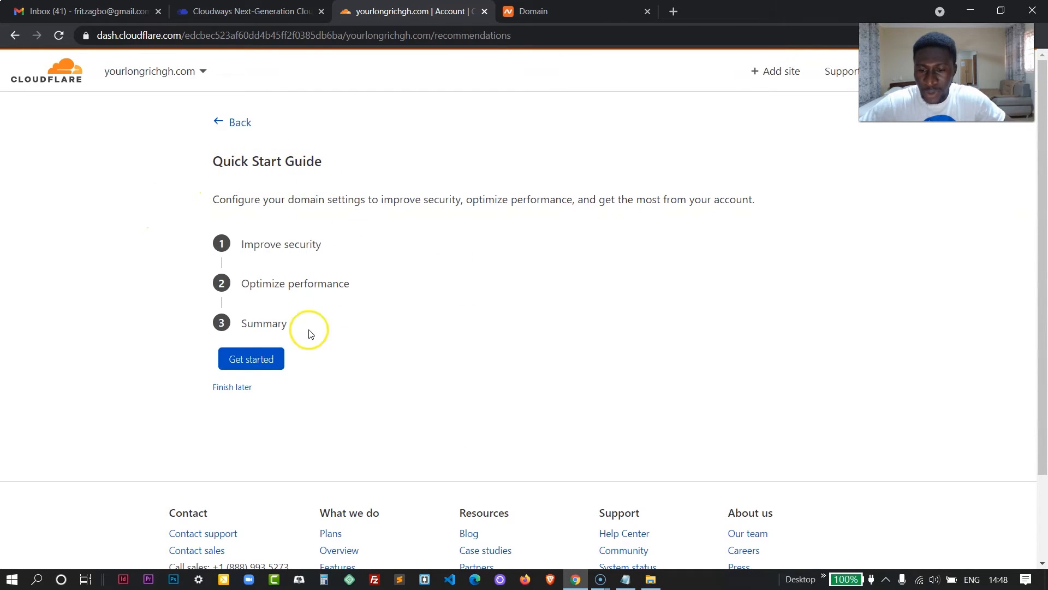
click(251, 359)
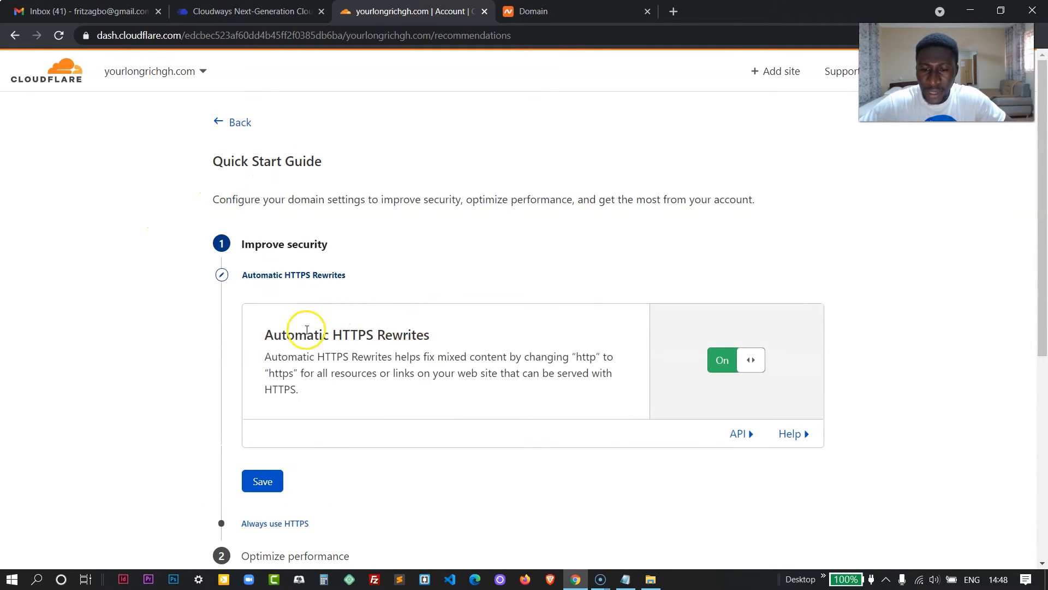
Save the guide's settings with Automatic HTTPS Rewrites and Always Use HTTPS on, and Auto Minify with no file types selected
scroll(292, 337, down, 1)
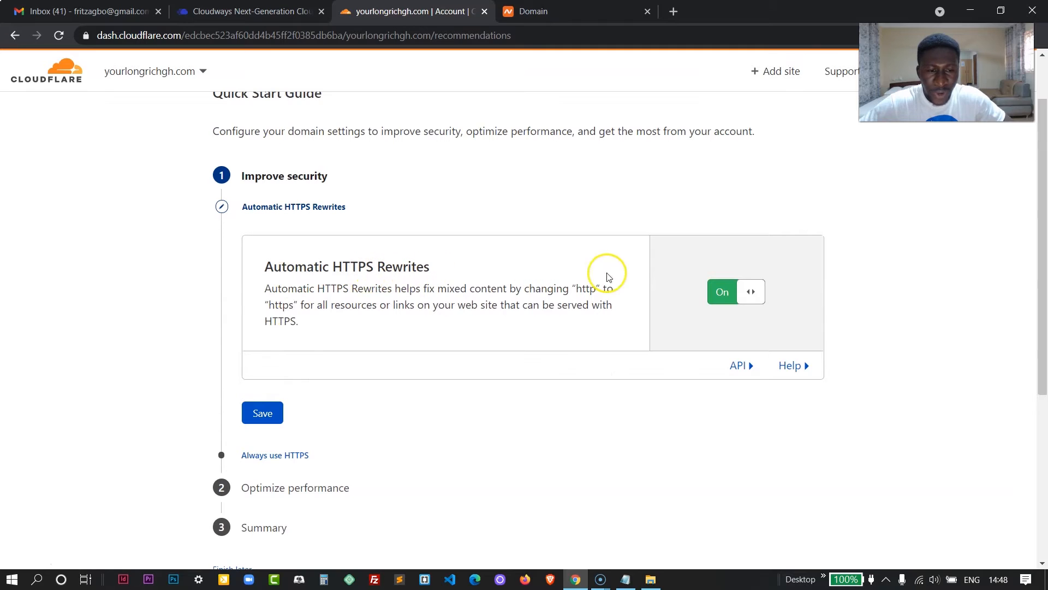
click(265, 414)
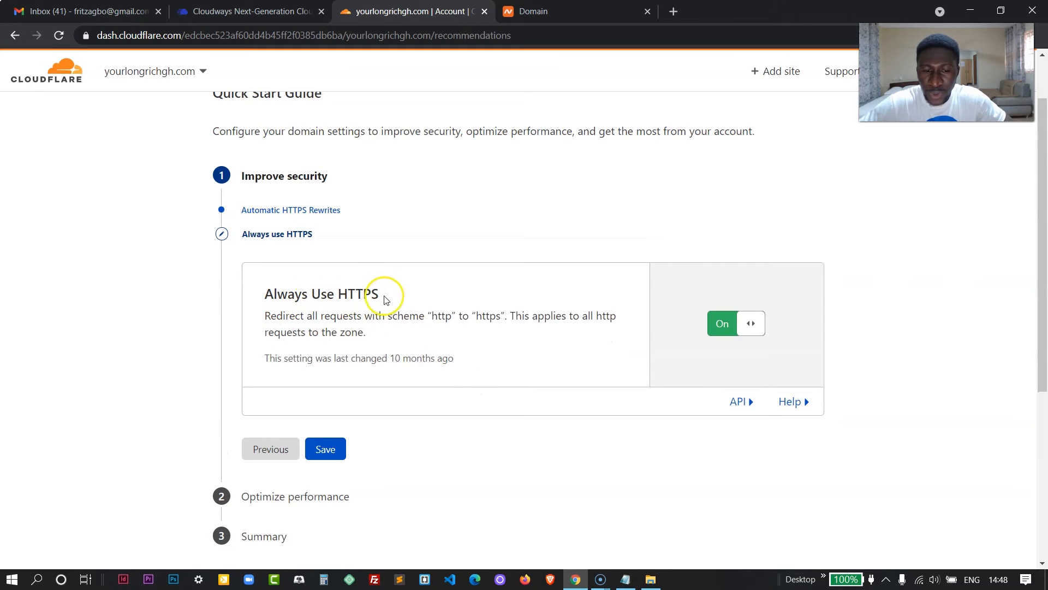
click(338, 446)
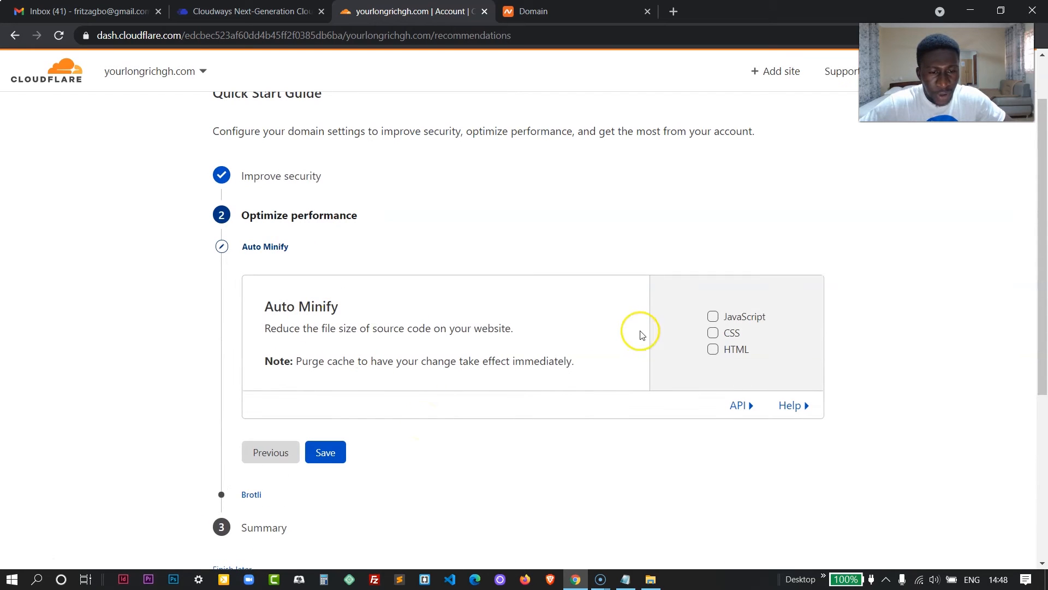
click(326, 457)
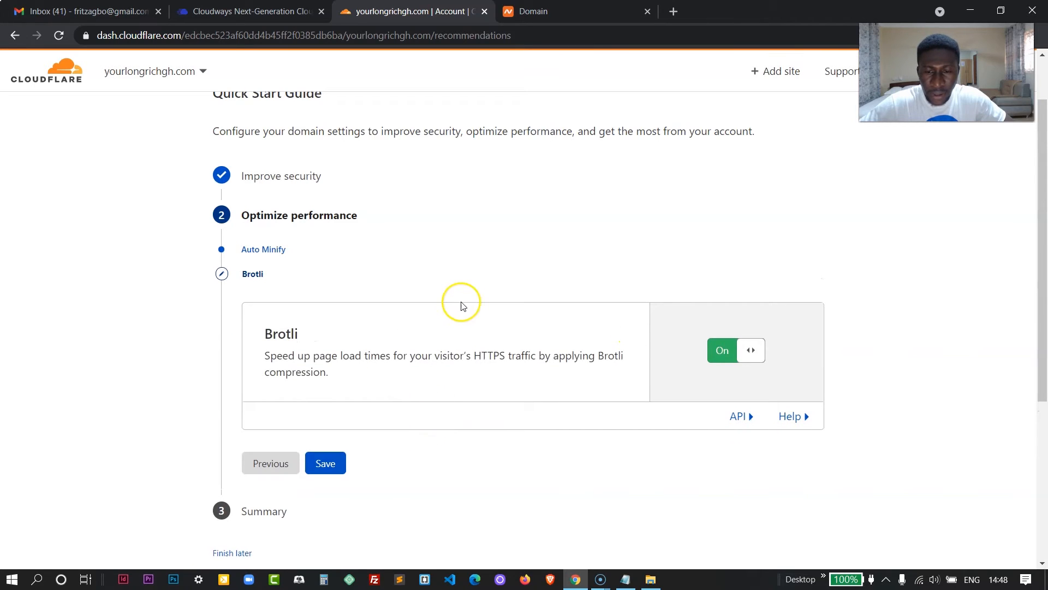
Finish the Quick Start Guide with Brotli on and have Cloudflare check the nameservers for yourlongrichgh.com
scroll(461, 299, down, 1)
click(334, 397)
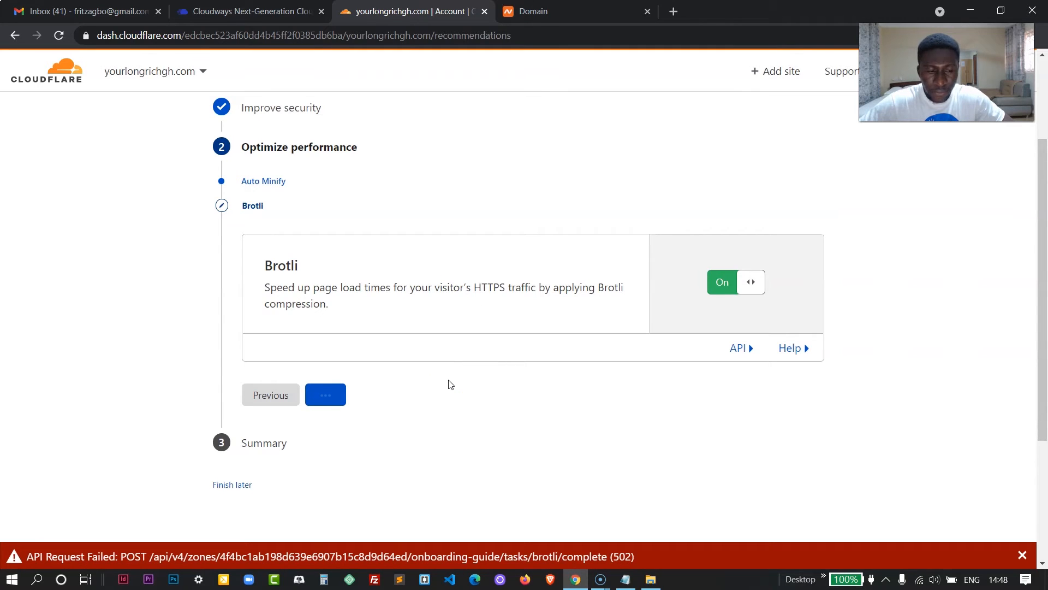
scroll(103, 351, up, 2)
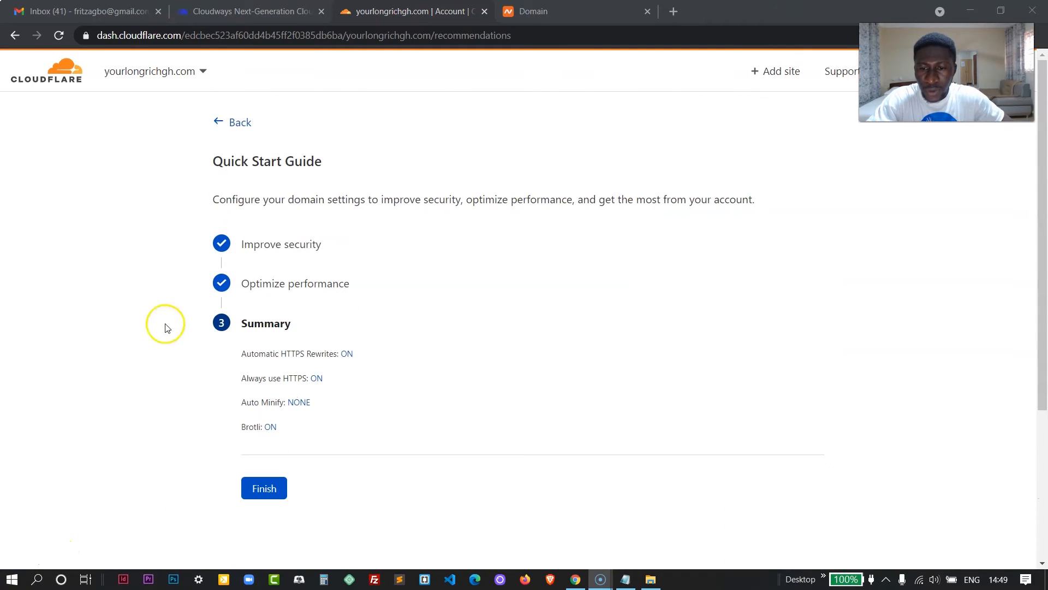
click(266, 488)
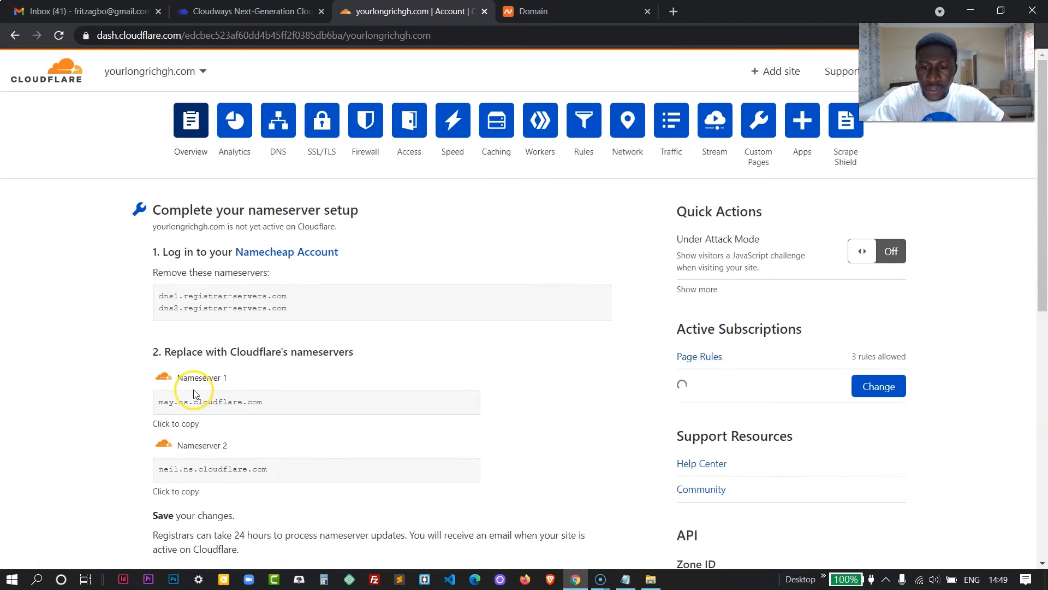
scroll(70, 287, down, 4)
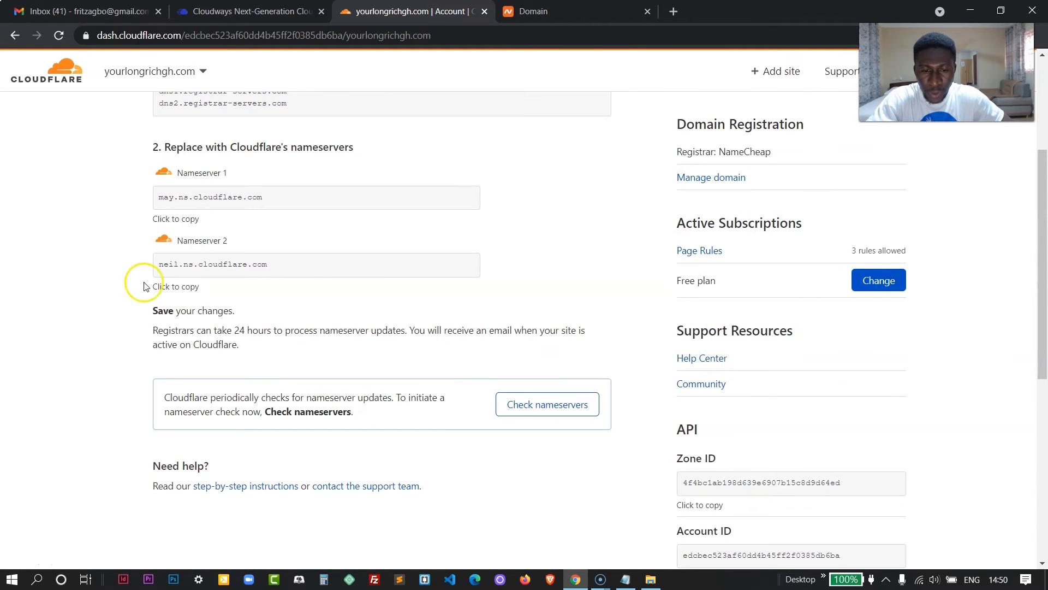
click(546, 404)
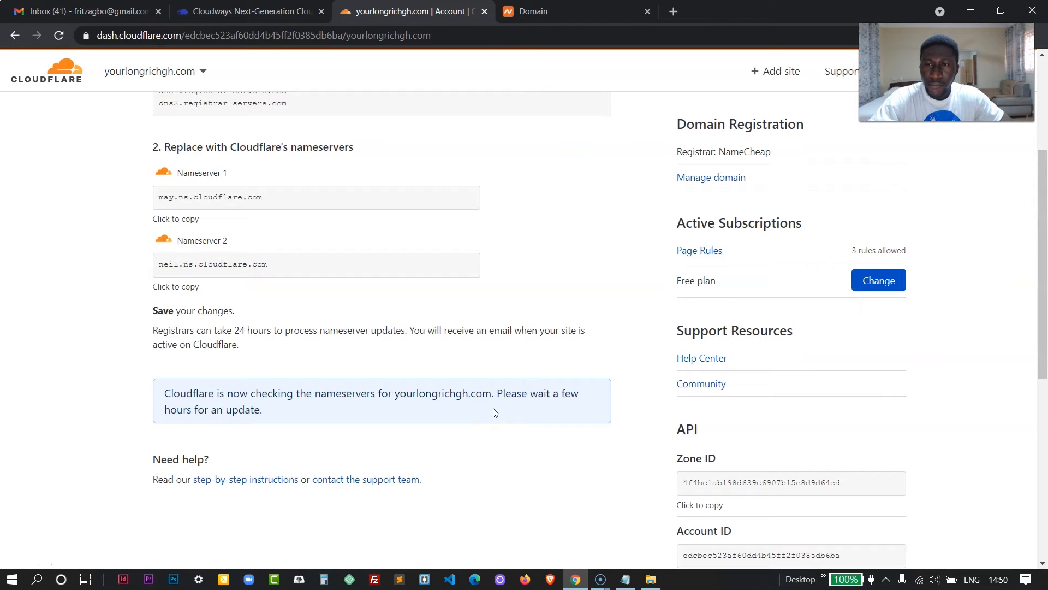
Switch to Cloudways and save yourlongrichgh.com, copied from Namecheap, as the YourLongrichGH app's primary domain
click(256, 11)
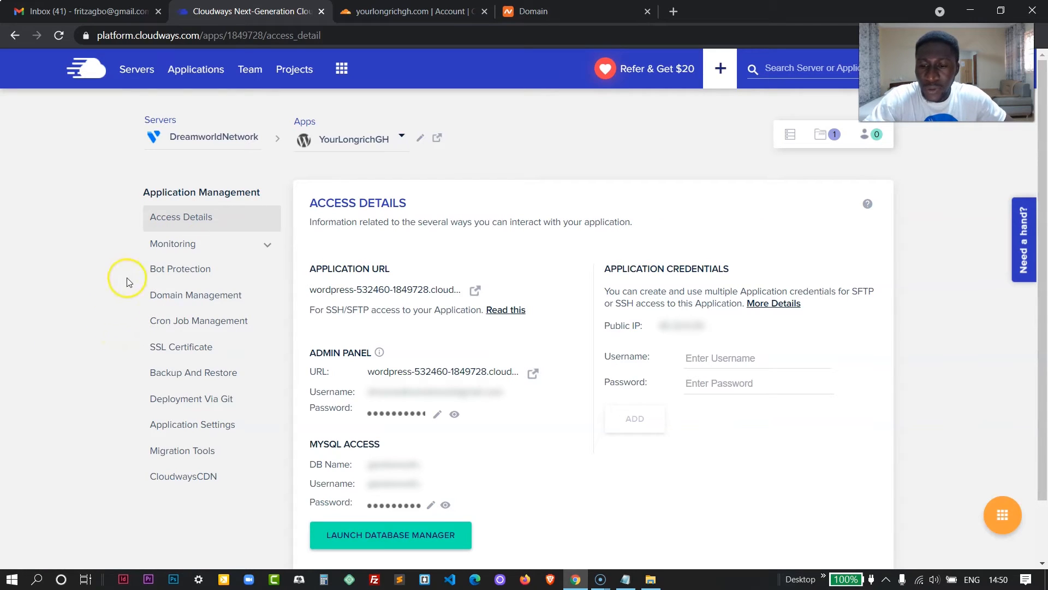
click(205, 304)
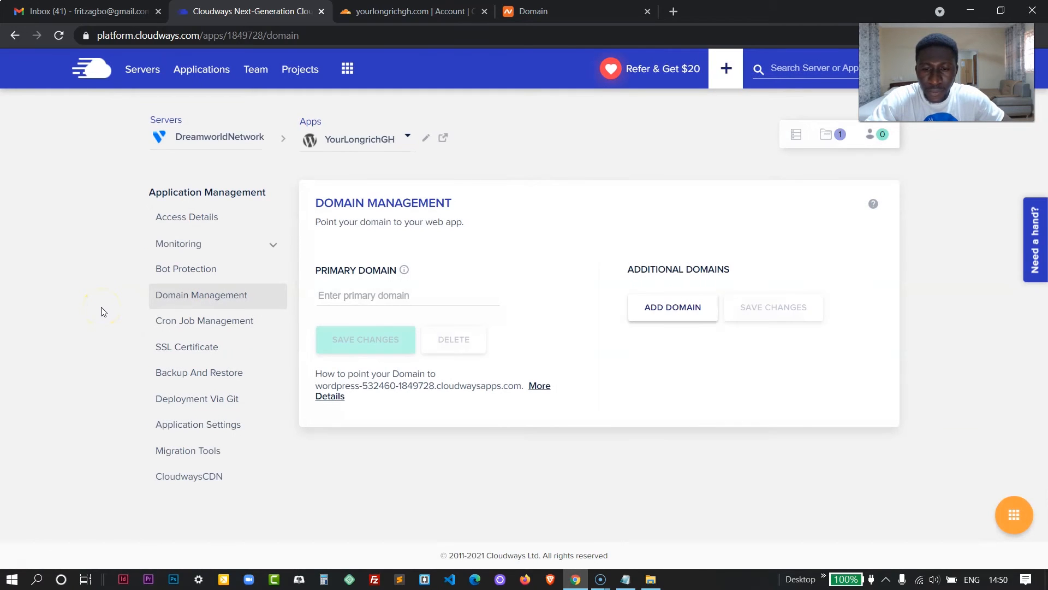
click(532, 11)
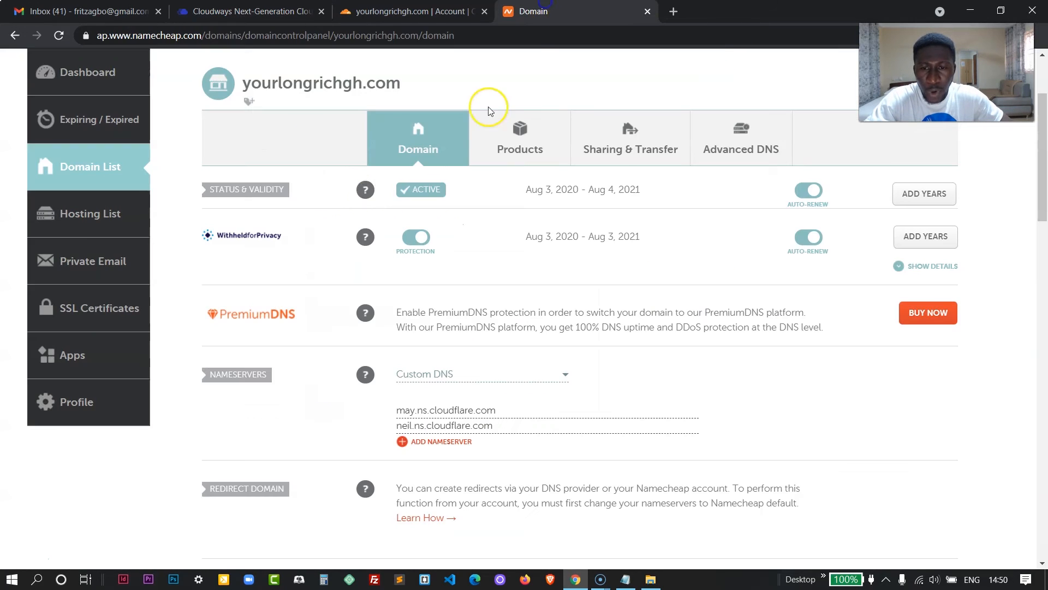
scroll(273, 202, up, 1)
scroll(233, 148, up, 1)
drag(302, 155, 248, 157)
drag(246, 218, 391, 221)
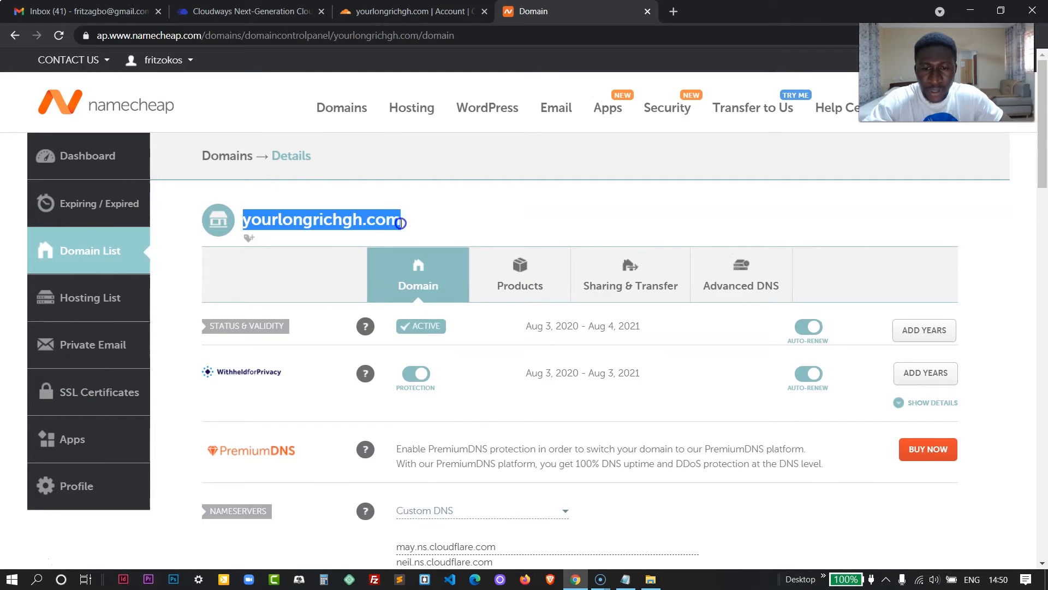
click(265, 12)
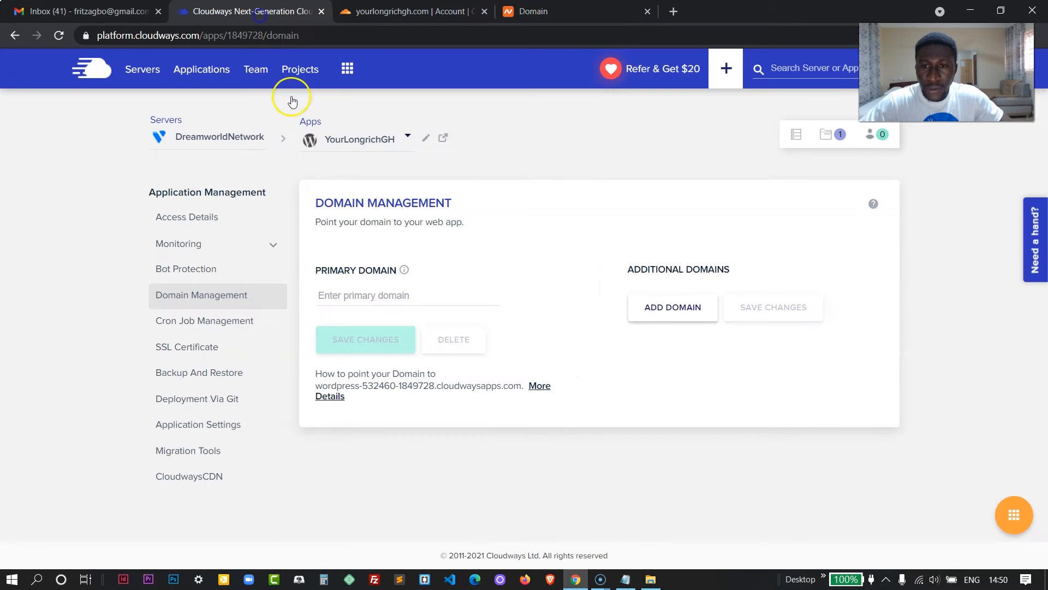
click(350, 296)
text(yourlongrichgh.com)
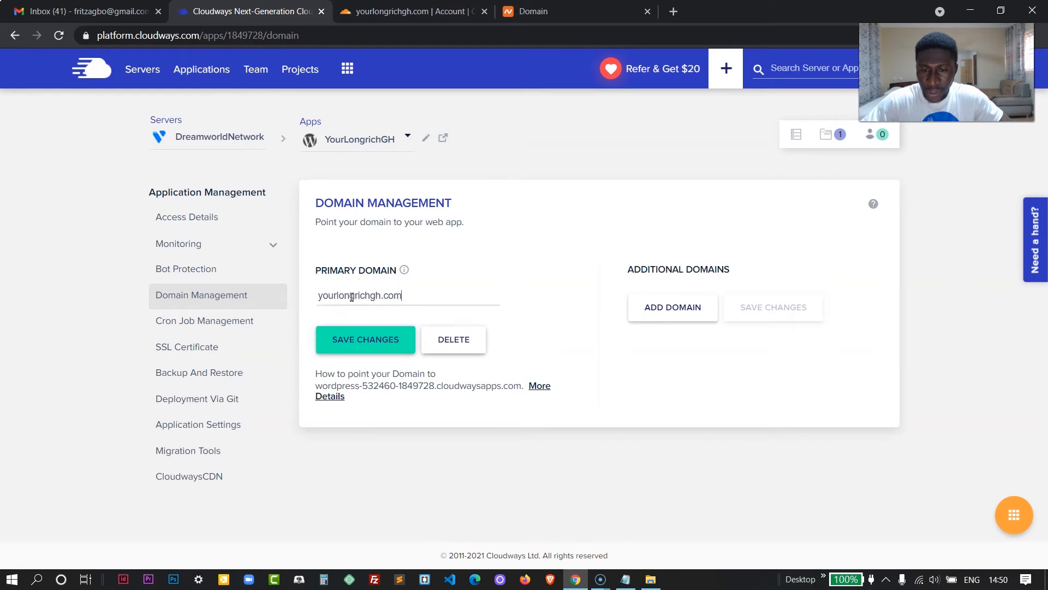
click(368, 340)
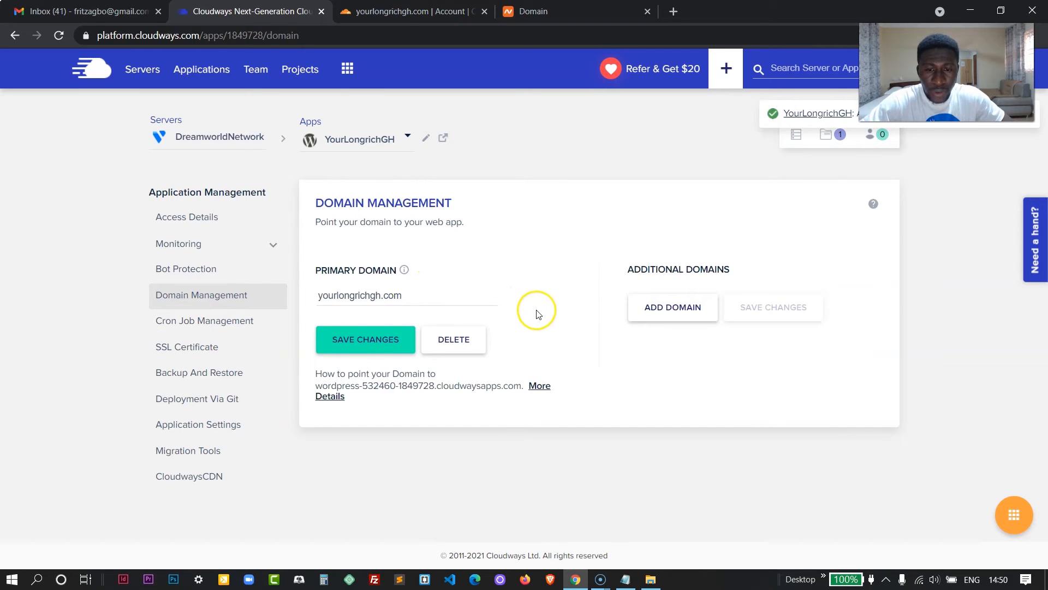
Return to Cloudflare and open the DNS records of yourlongrichgh.com from the account's site list
click(385, 12)
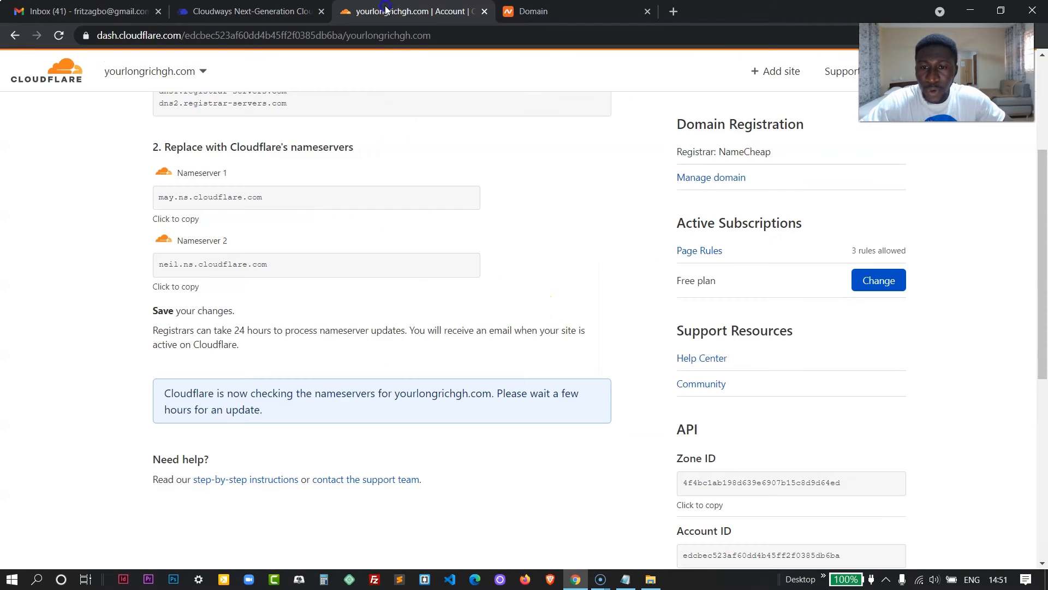
scroll(94, 267, up, 5)
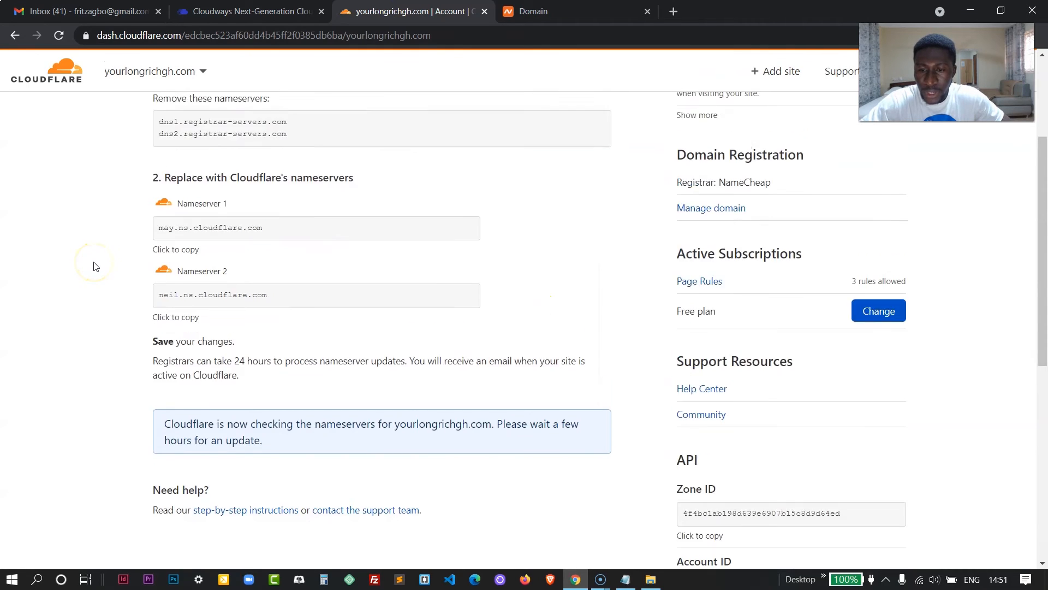
click(66, 76)
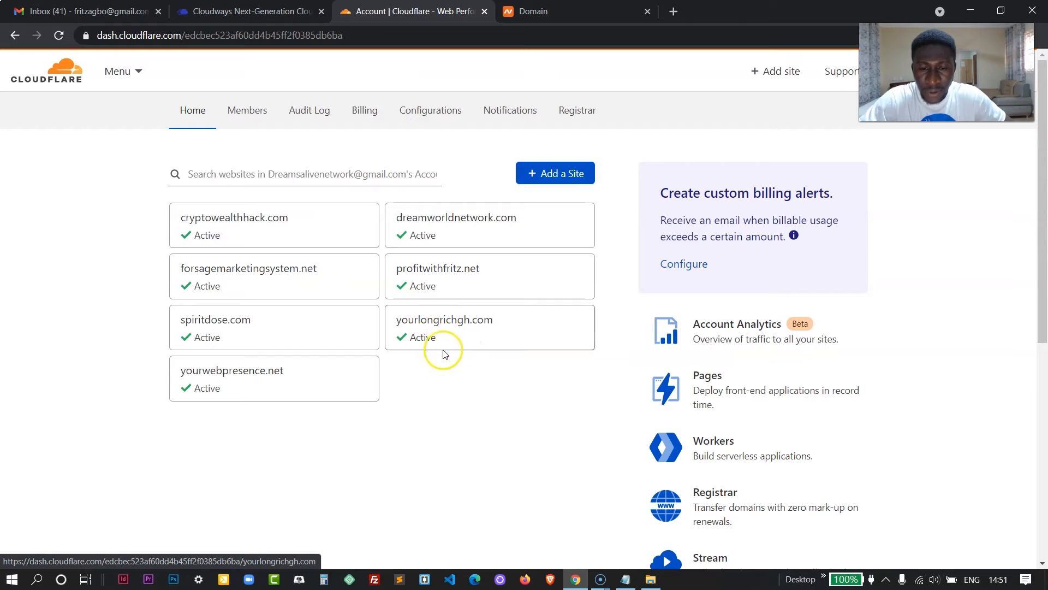
click(444, 330)
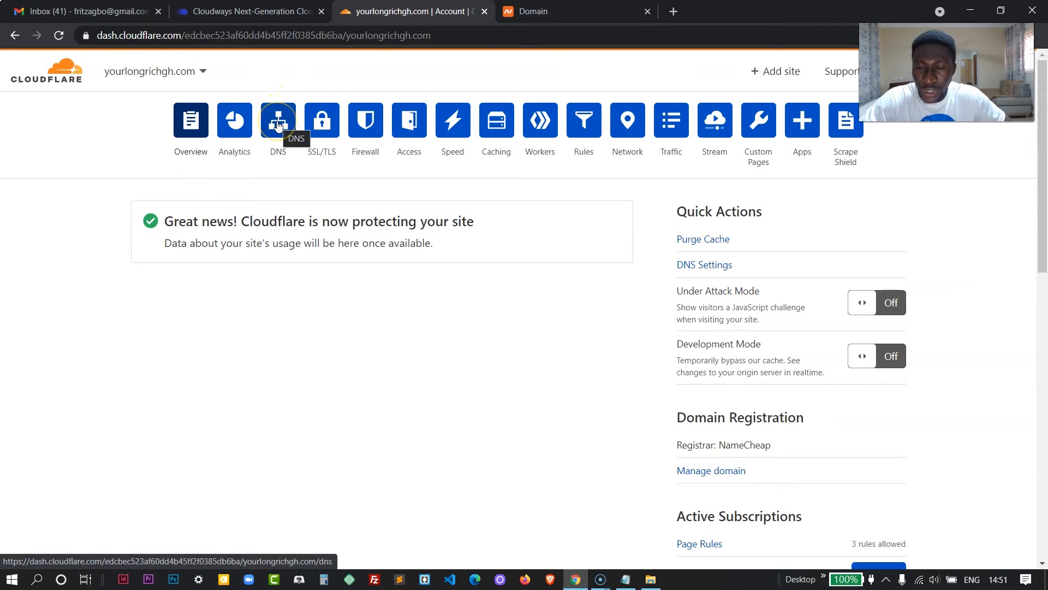
click(278, 125)
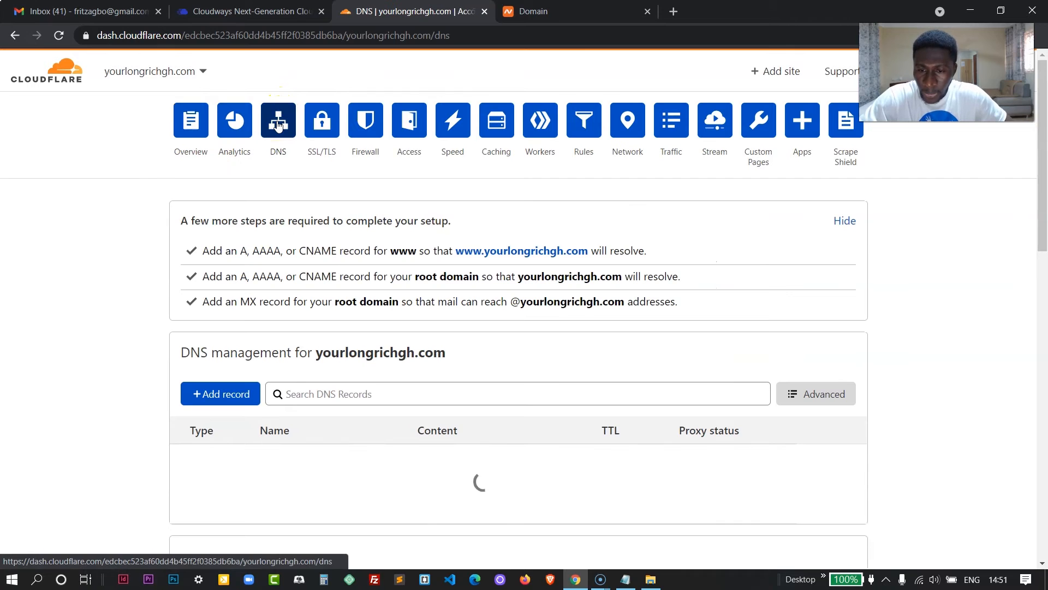
scroll(80, 224, down, 5)
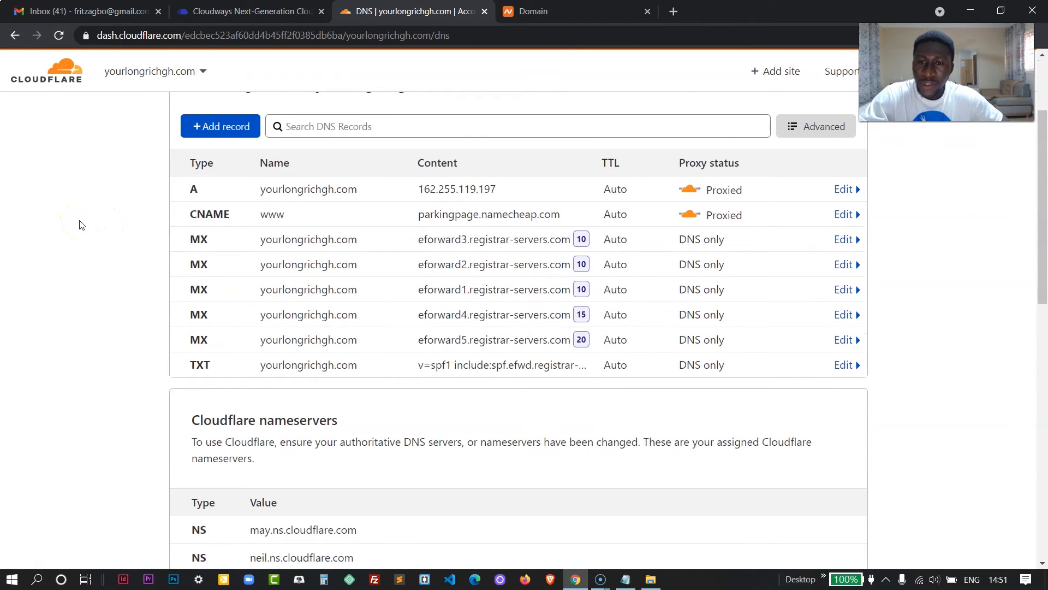
Look up the YourLongrichGH app's public IP in its Cloudways access details and return to Cloudflare's DNS records
click(236, 10)
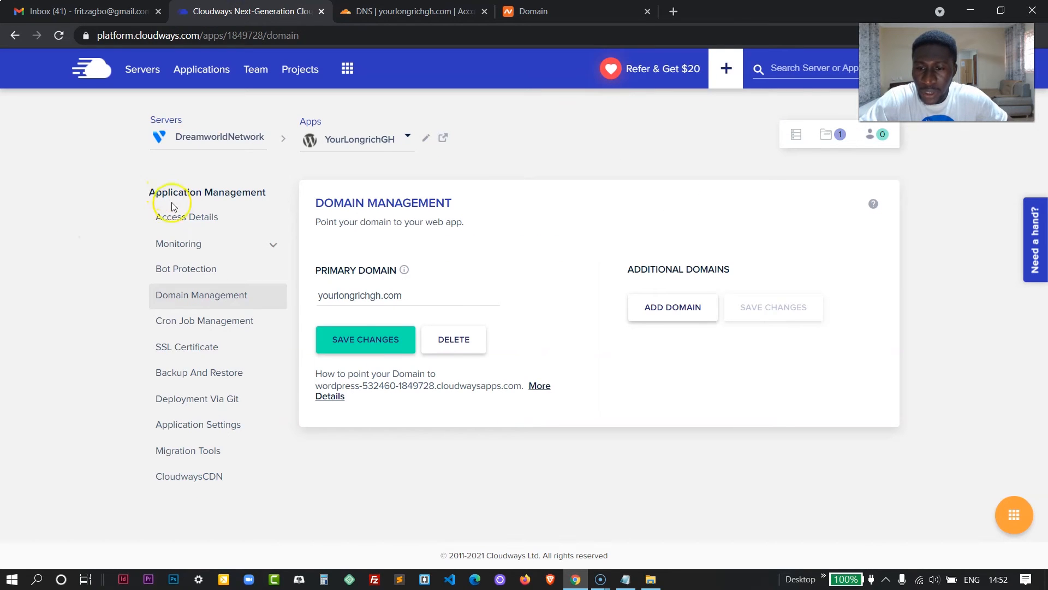
click(174, 219)
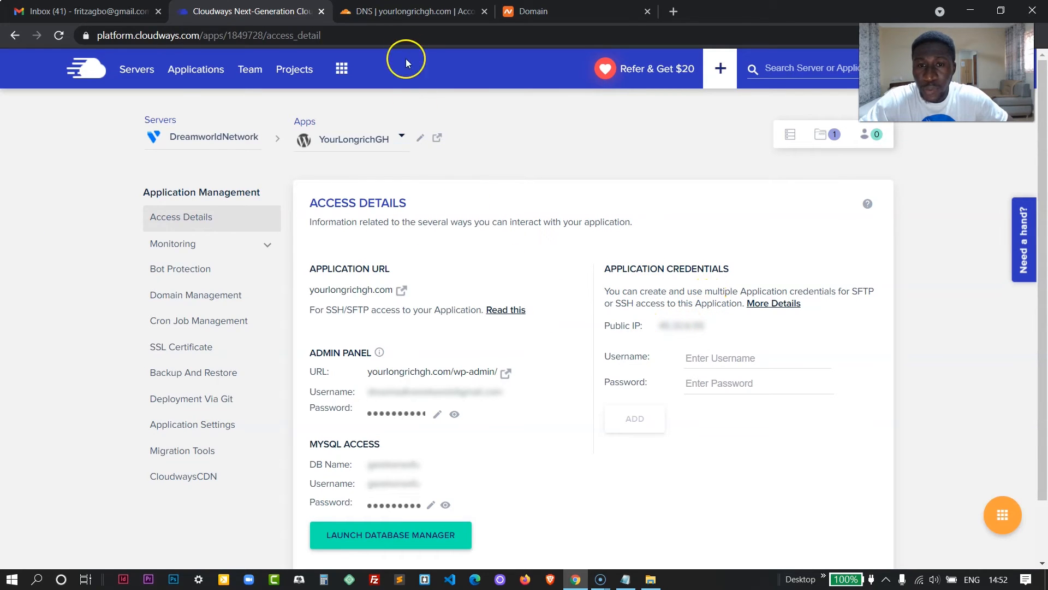
click(412, 11)
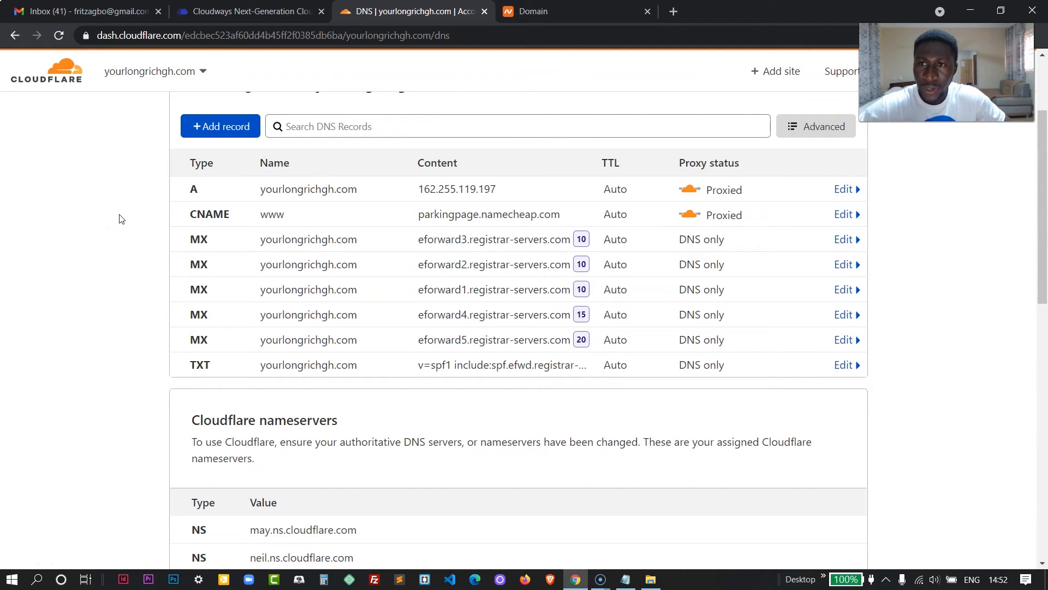
Add a proxied A record named ftp pointing to 45.32.6.55 and save it
scroll(104, 176, up, 1)
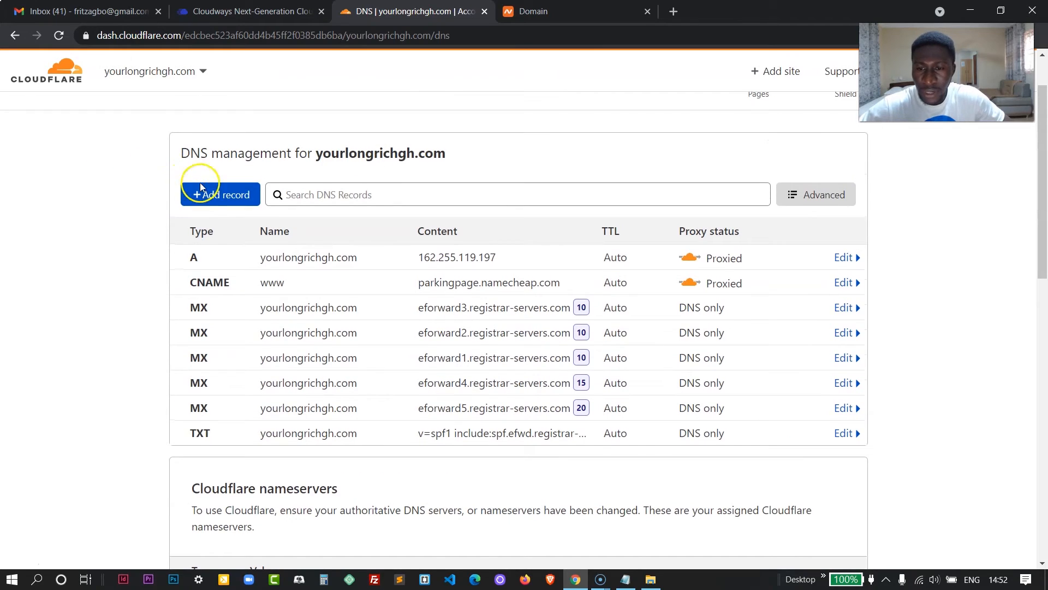
click(211, 198)
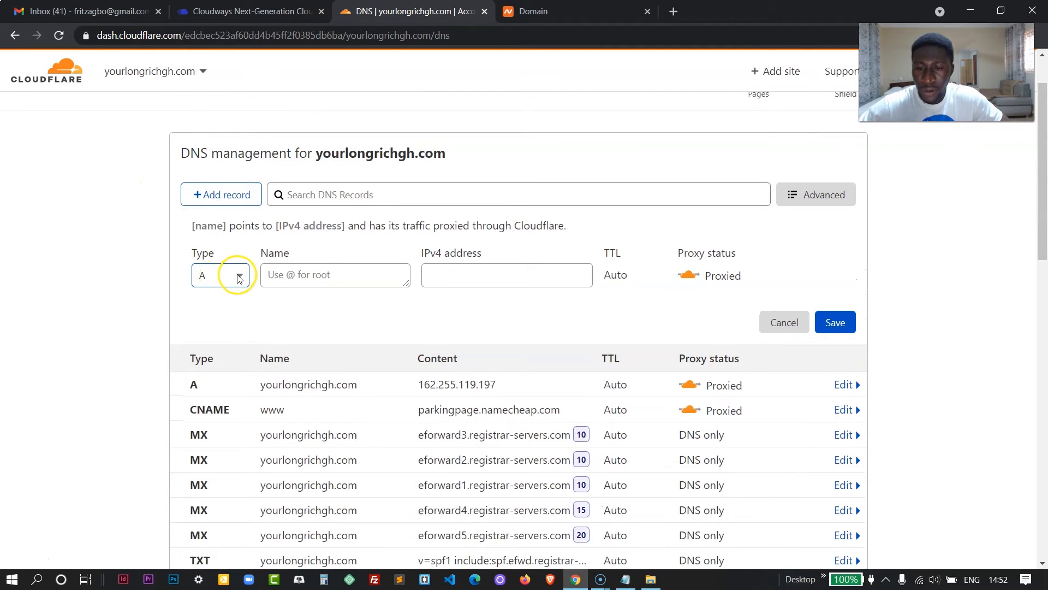
click(304, 276)
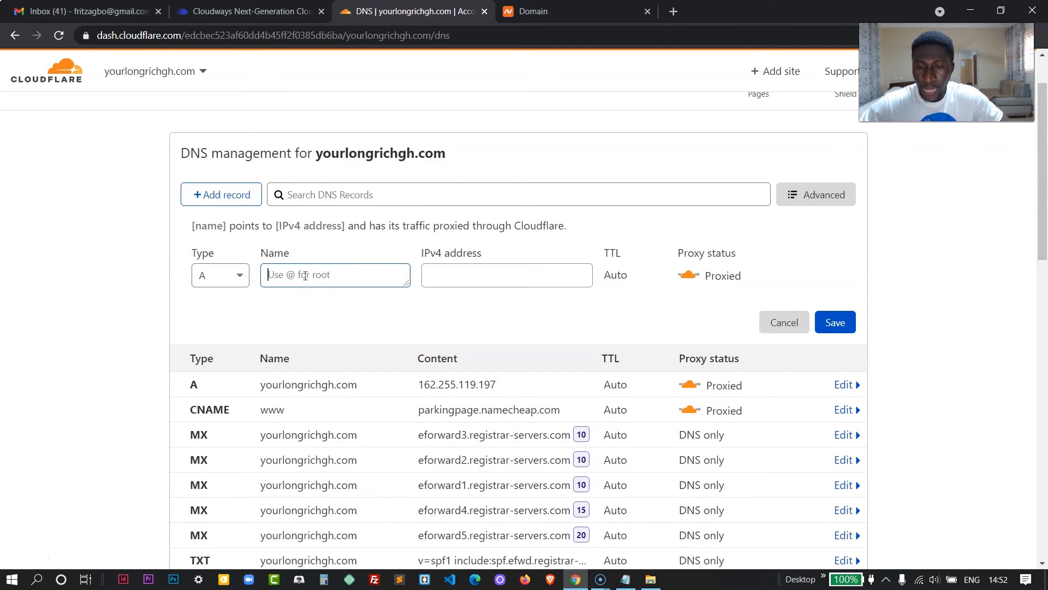
text(ftp)
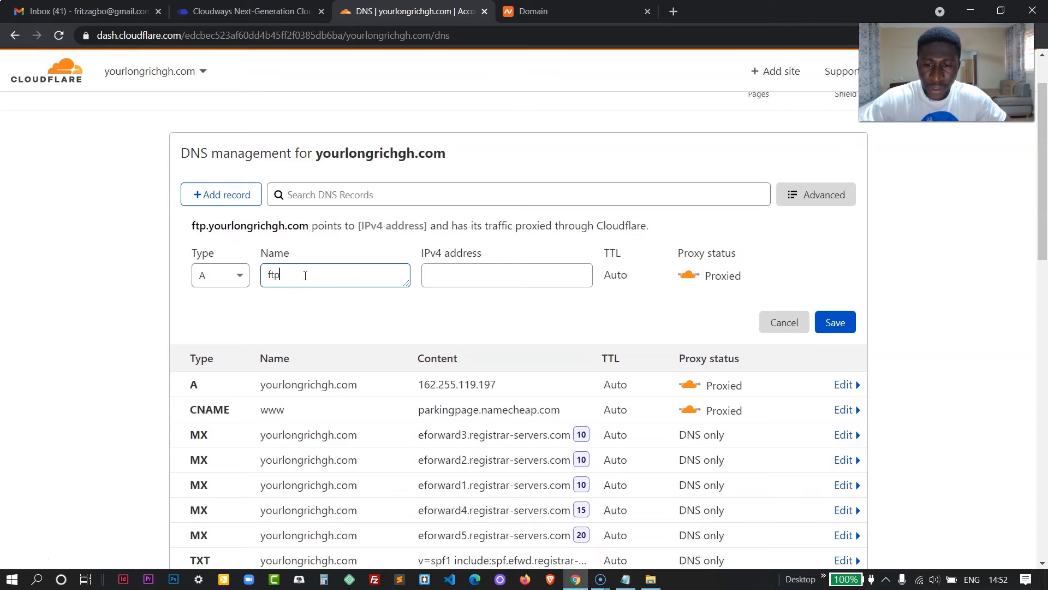
click(453, 276)
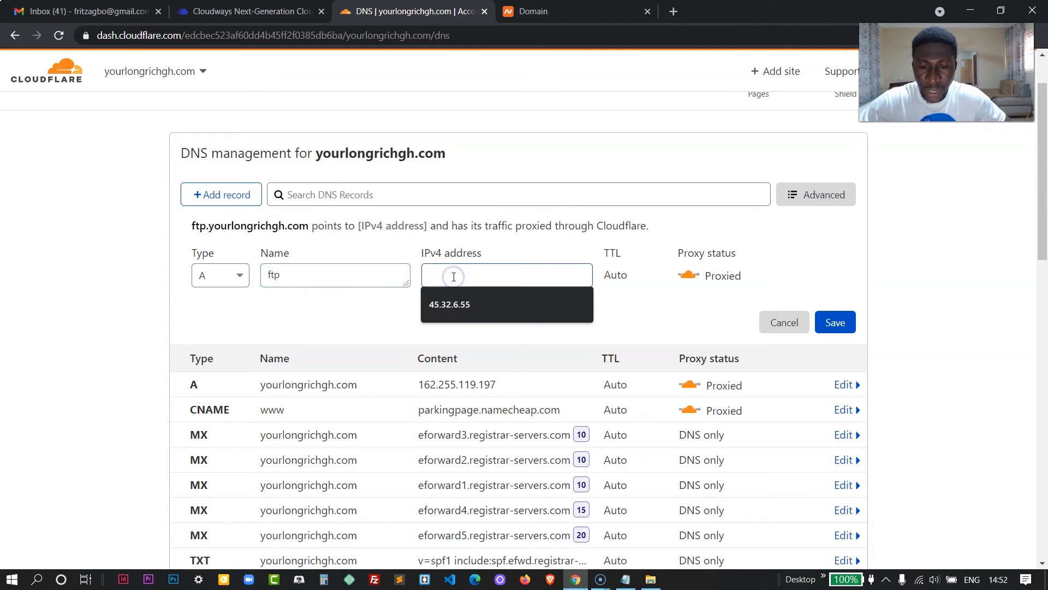
text(45.32.6.55)
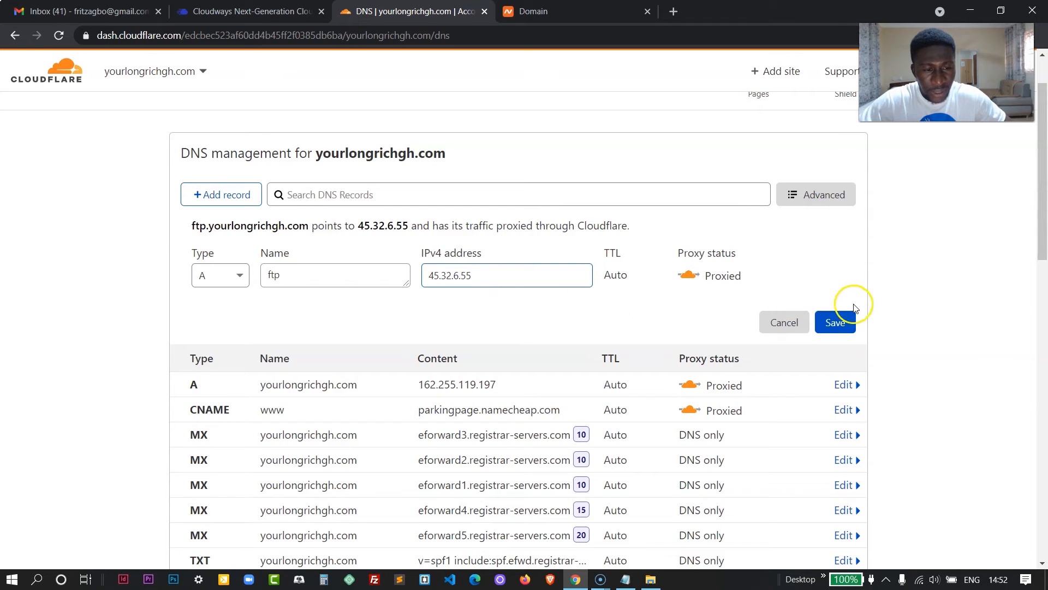
click(835, 322)
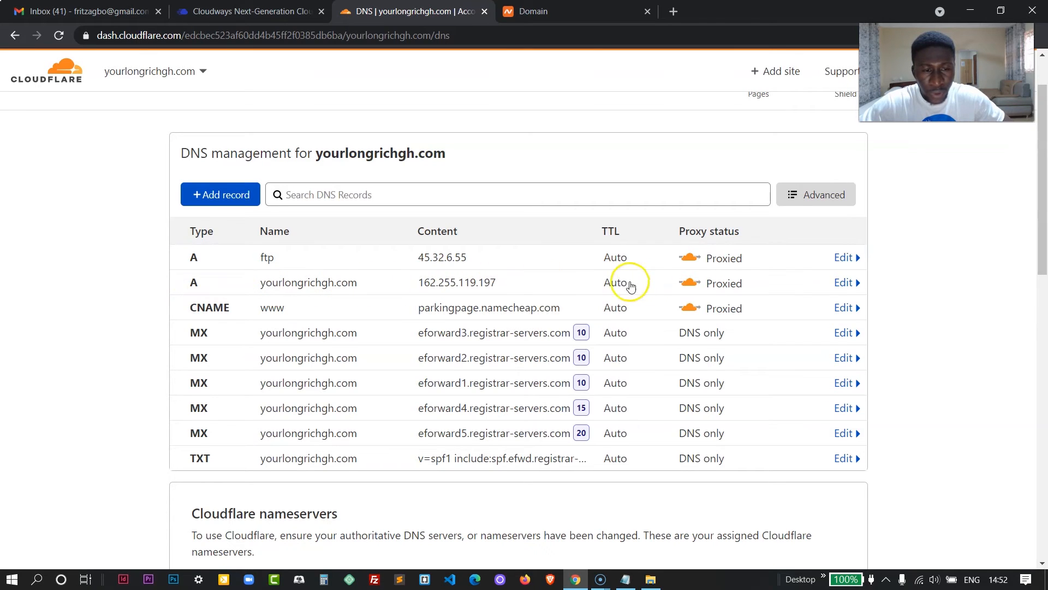
Set the IPv4 address of the root domain's A record to 45.32.6.55 and save it
click(846, 283)
drag(517, 331, 428, 323)
text(45.32.6.55)
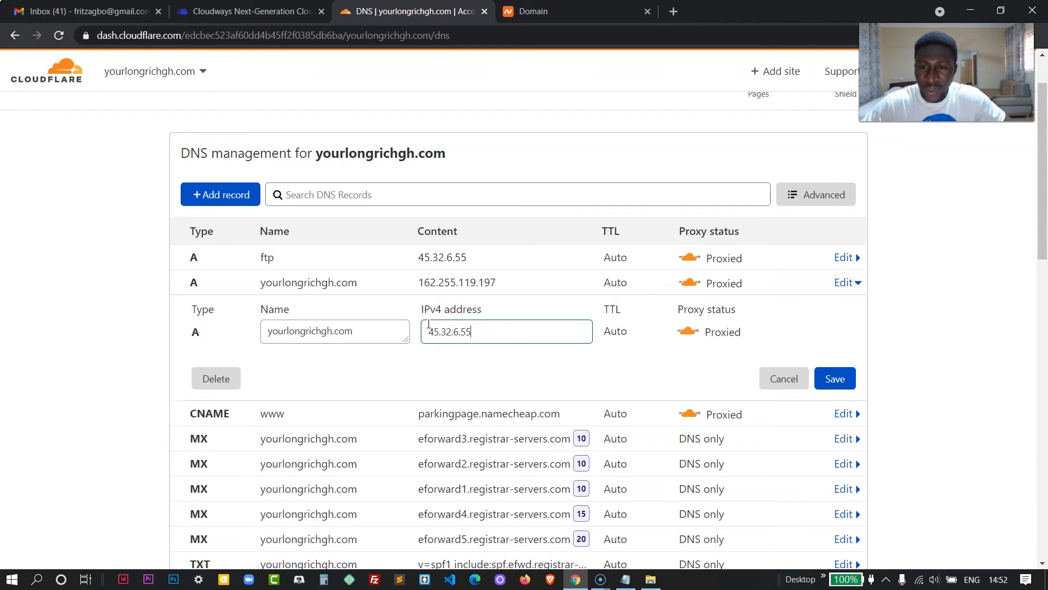
click(840, 381)
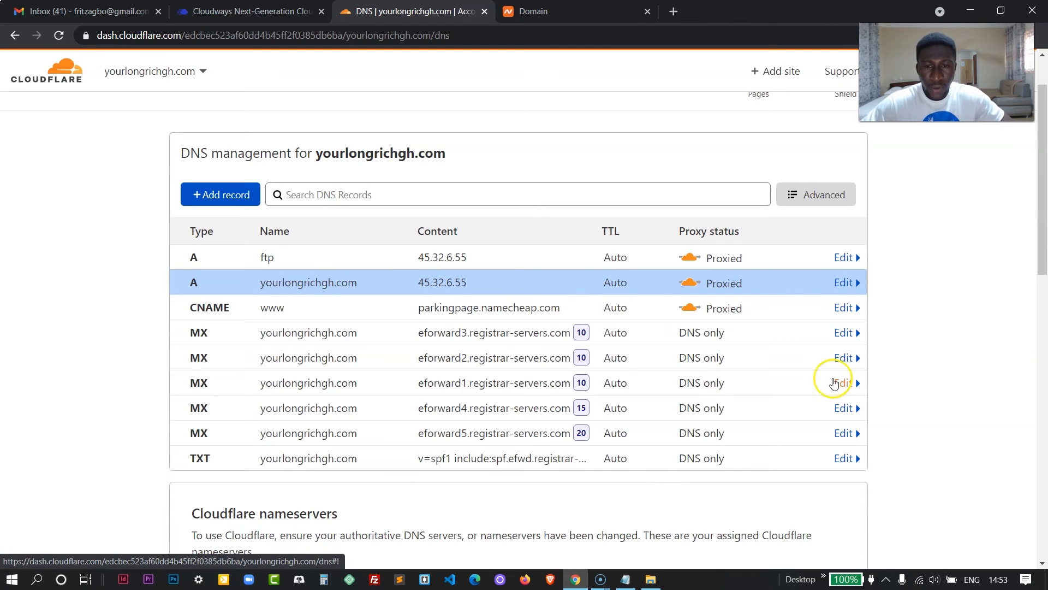
Switch to Cloudways, open the app's SSL certificate settings, and enter the email address for the Let's Encrypt certificate
click(232, 9)
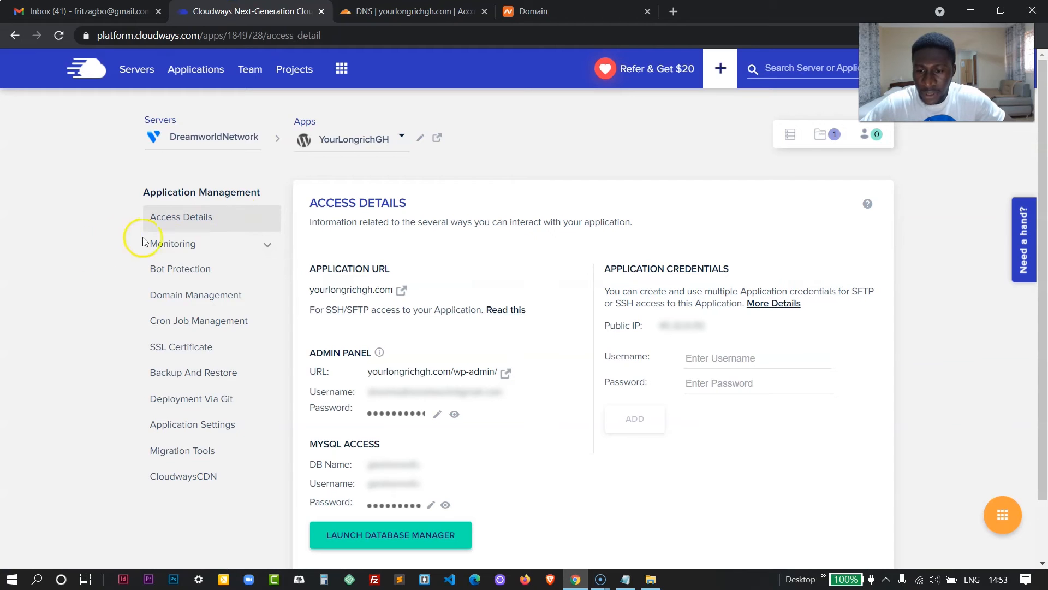
click(176, 352)
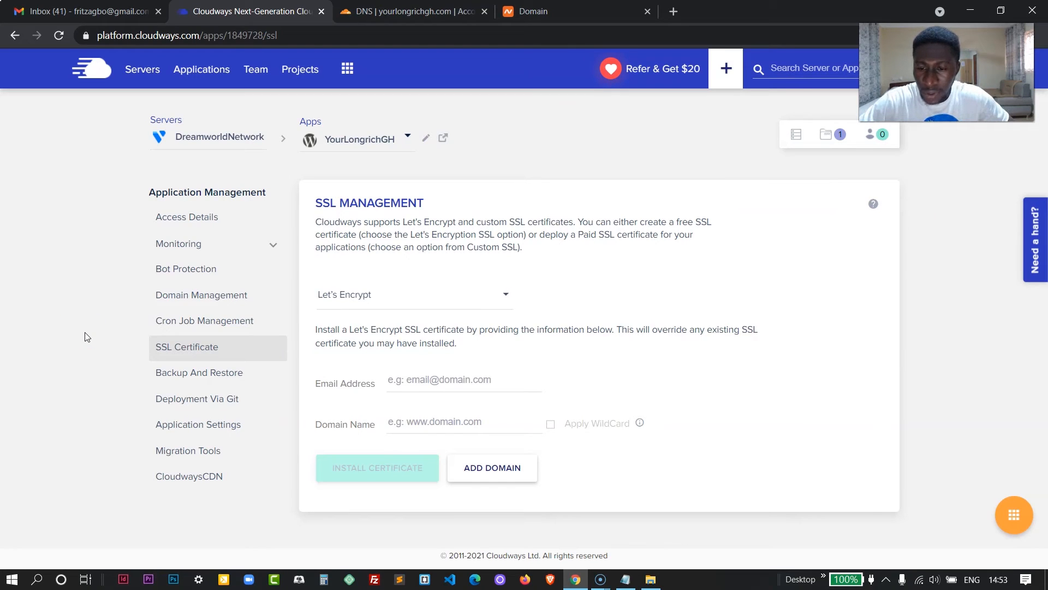
click(433, 379)
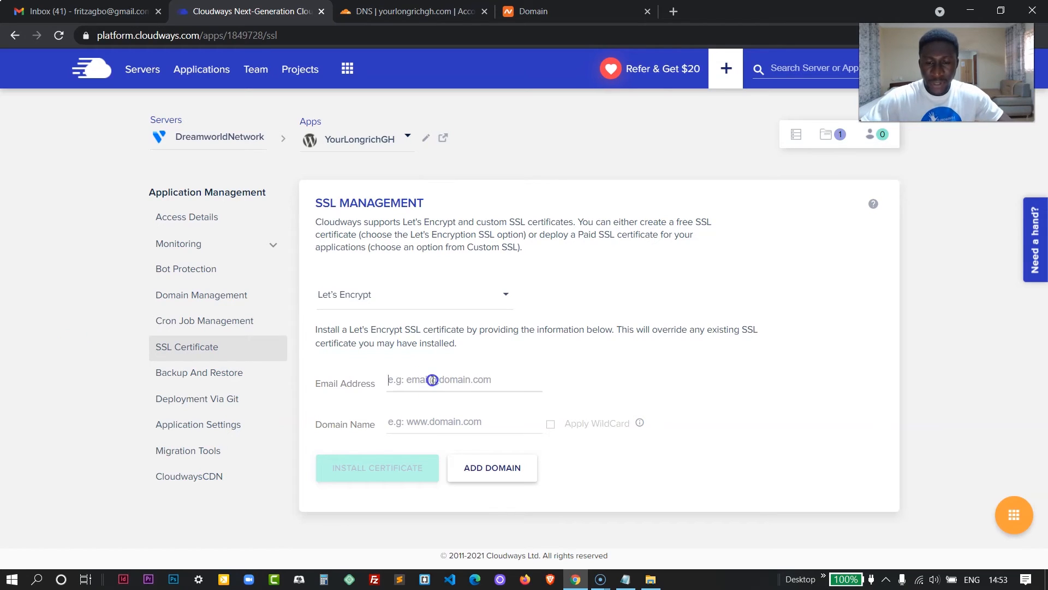
text(ad)
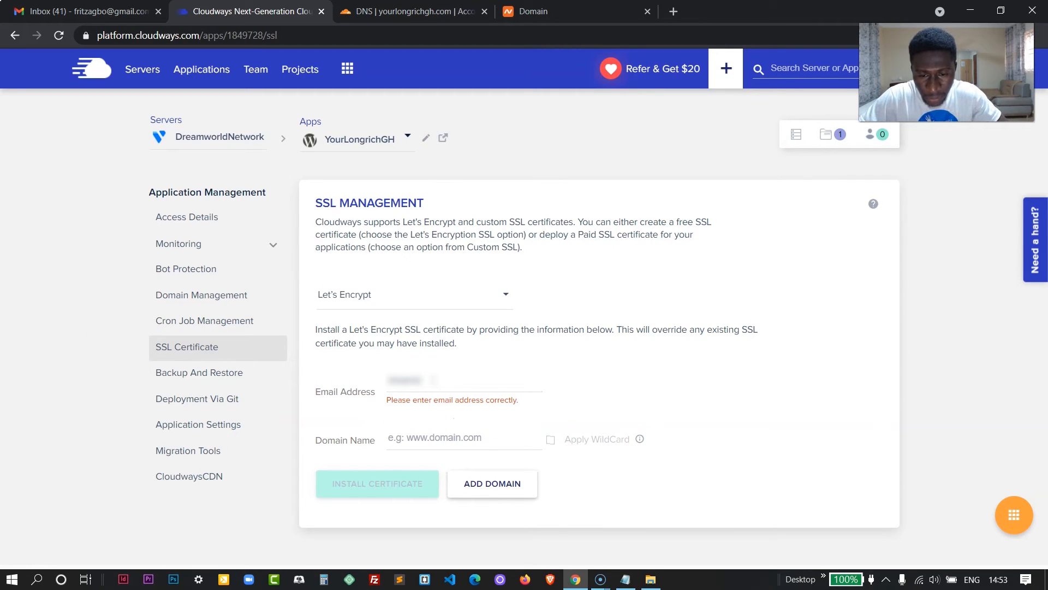
Copy yourlongrichgh.com from Namecheap into the Let's Encrypt domain name in Cloudways and apply the wildcard option
click(453, 421)
click(558, 13)
double_click(382, 220)
right_click(381, 220)
click(381, 223)
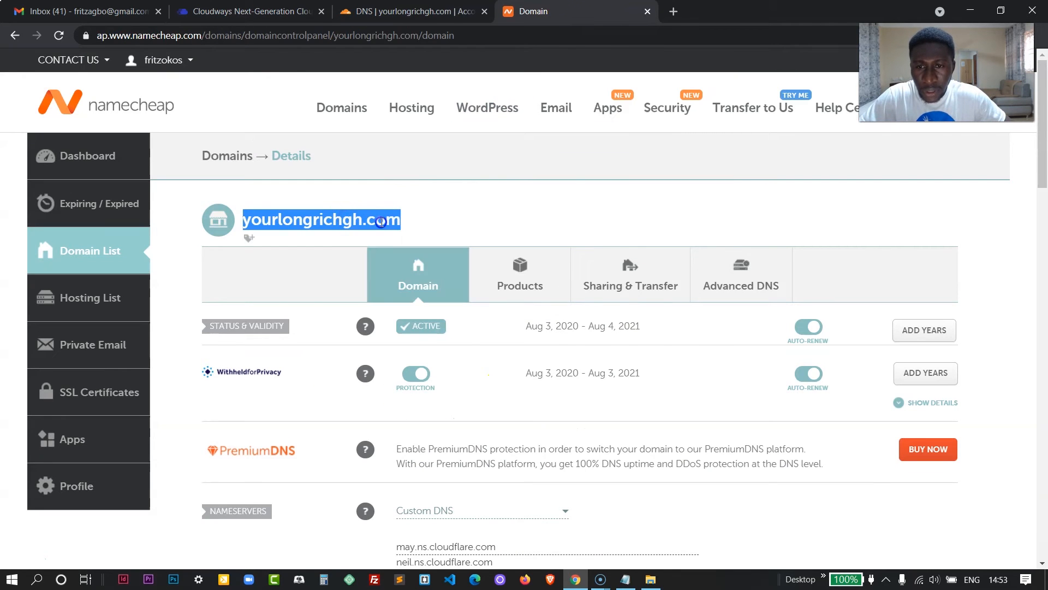
click(262, 12)
click(420, 429)
key(ctrl+v)
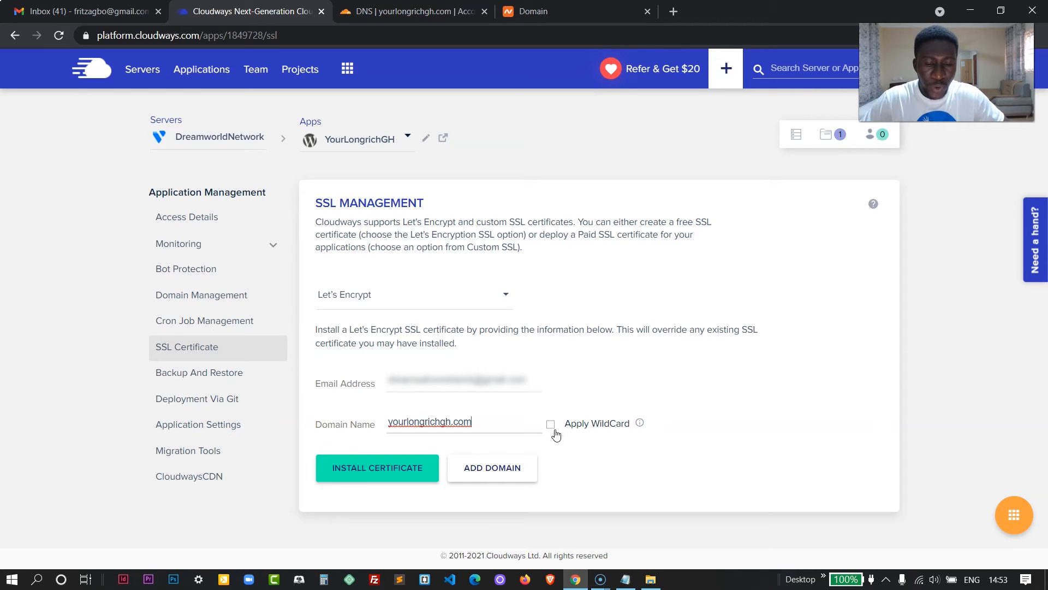
click(551, 425)
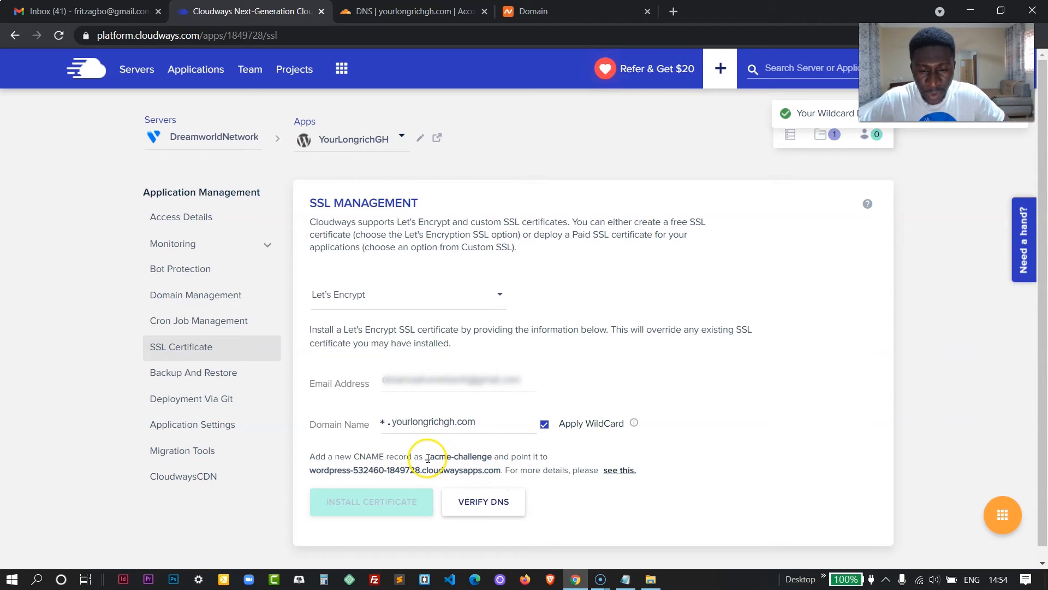
Copy _acme-challenge from Cloudways, switch to Cloudflare, and start a new CNAME record with that name
drag(426, 457, 493, 458)
right_click(494, 458)
click(508, 464)
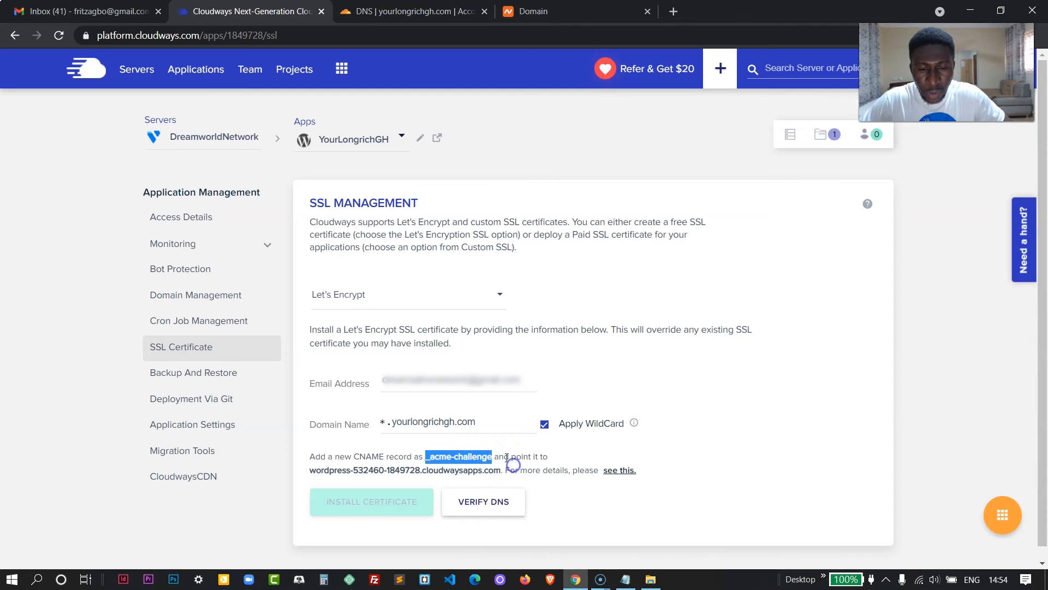
click(391, 17)
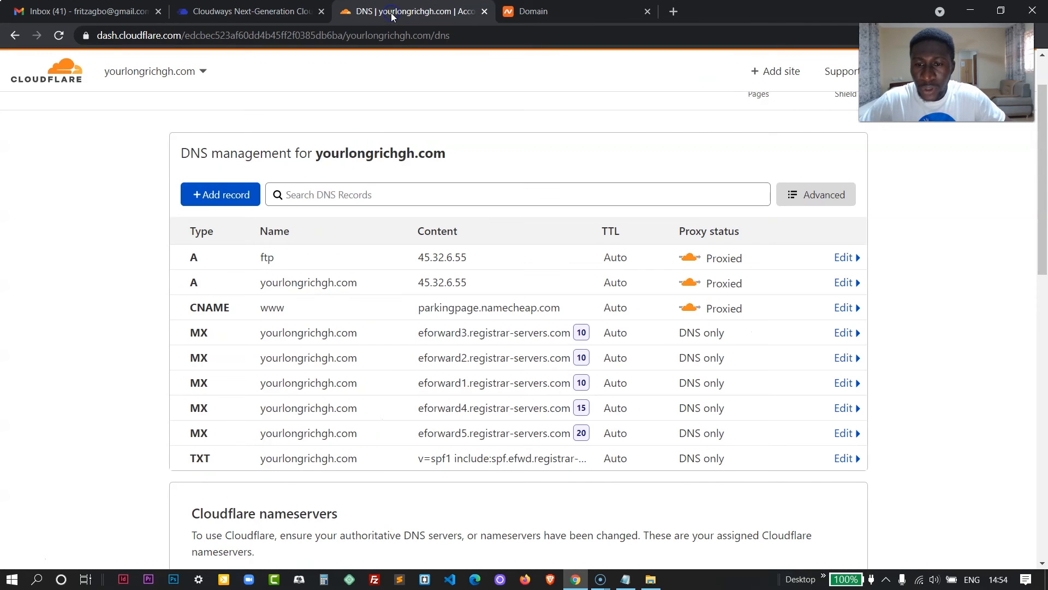
click(225, 195)
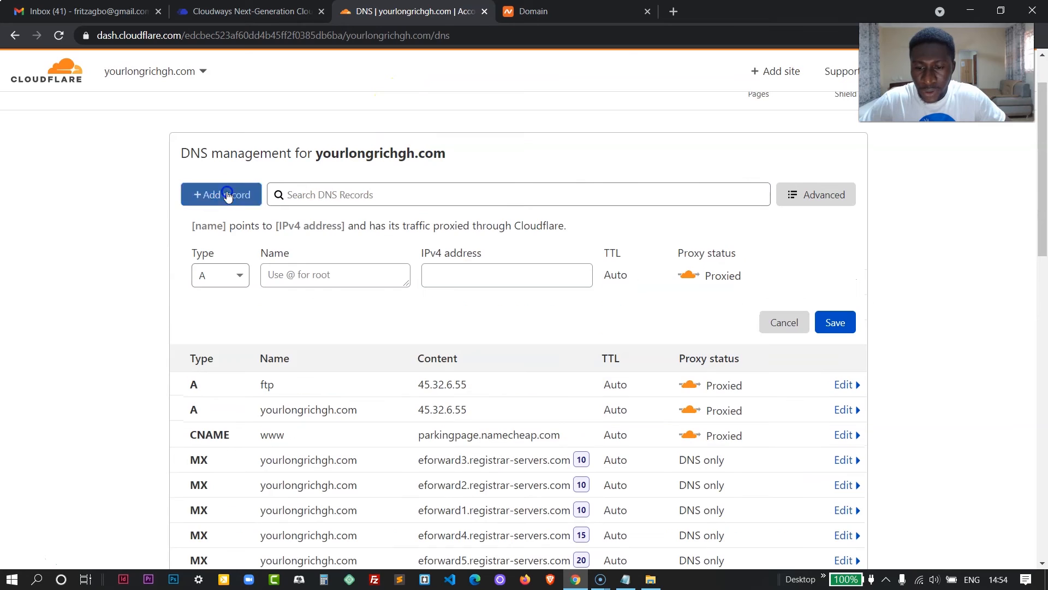
click(242, 277)
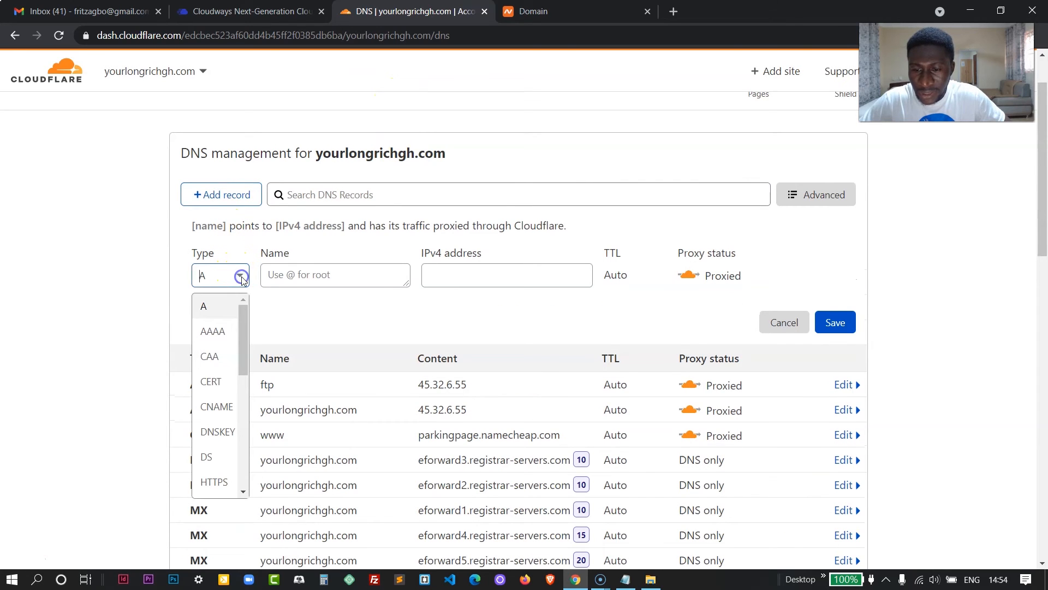
click(214, 407)
click(274, 274)
key(ctrl+v)
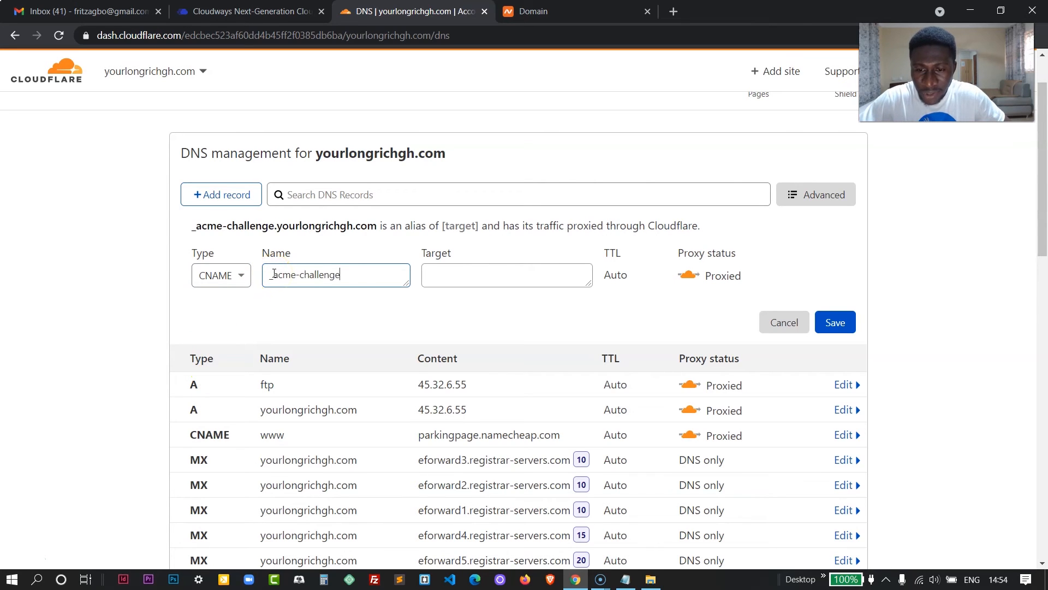
Point the new CNAME record to wordpress-532460-1849728.cloudwaysapps.com, copied from Cloudways, set it to DNS only, and save it
click(249, 12)
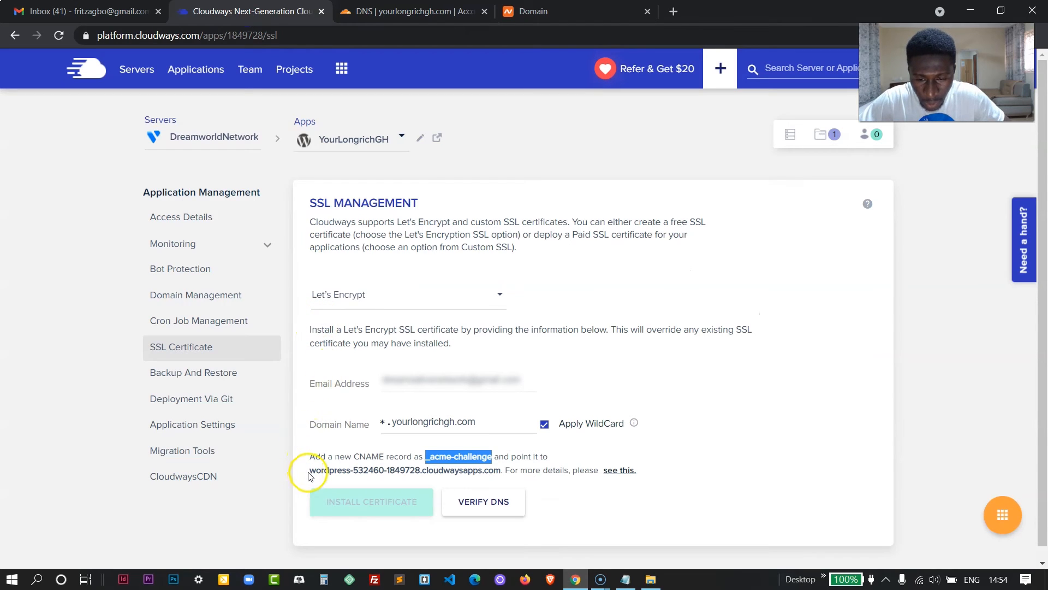
drag(309, 471, 501, 476)
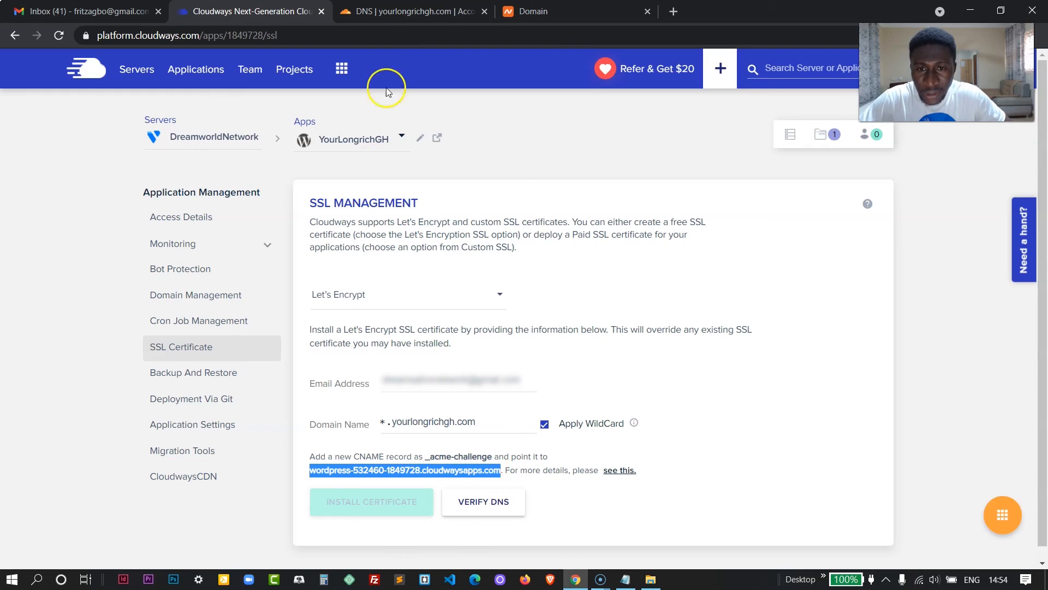
click(407, 12)
click(480, 273)
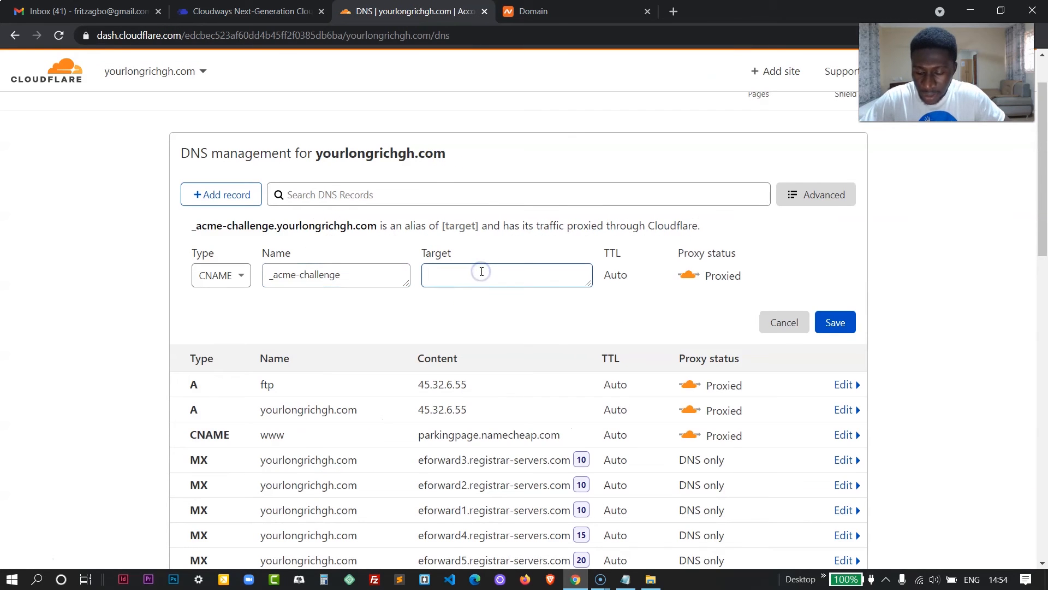
key(ctrl+v)
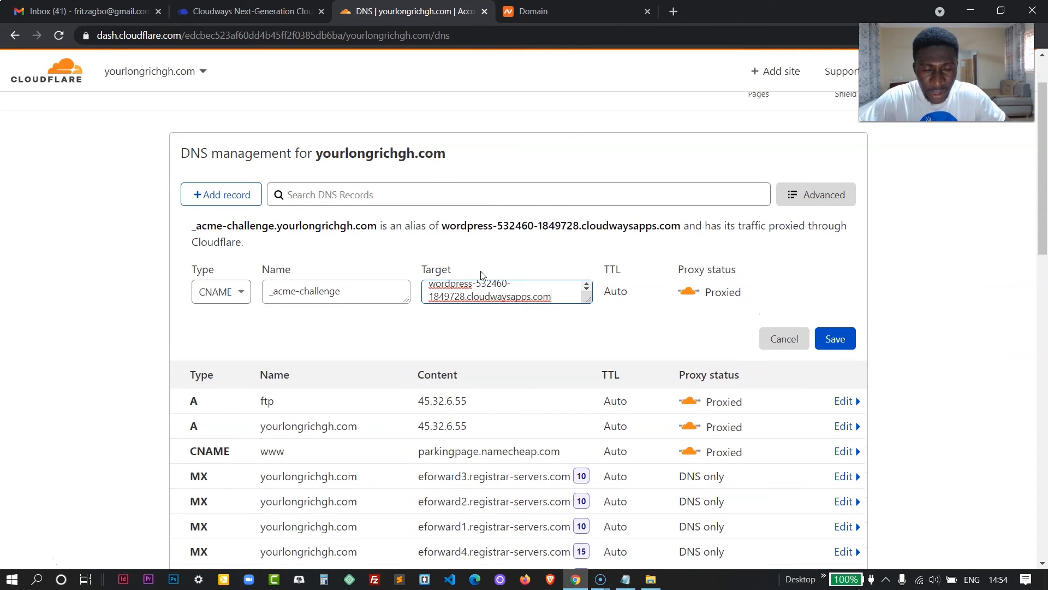
click(690, 293)
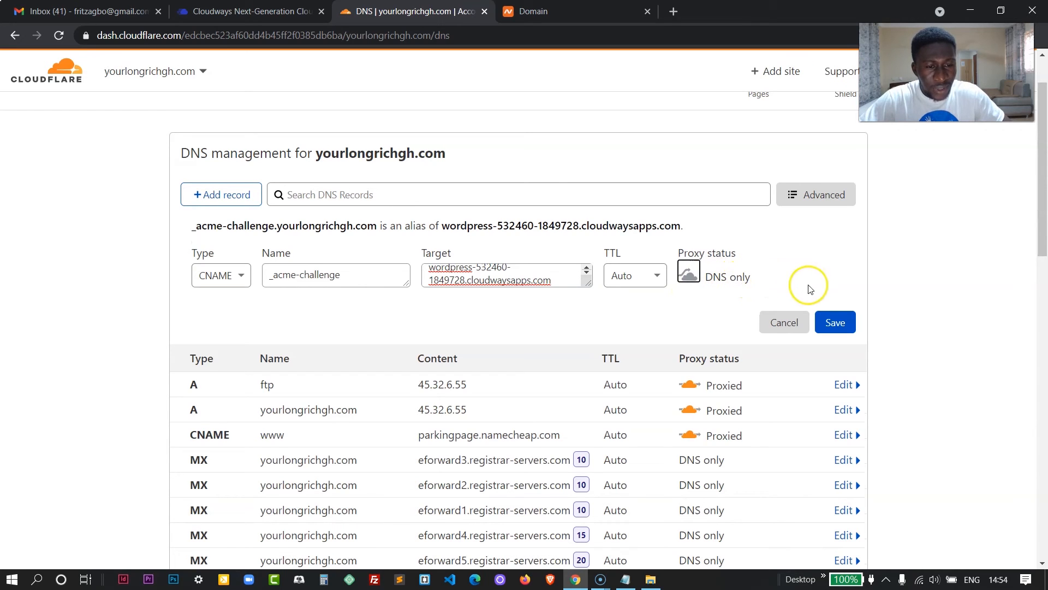
click(832, 321)
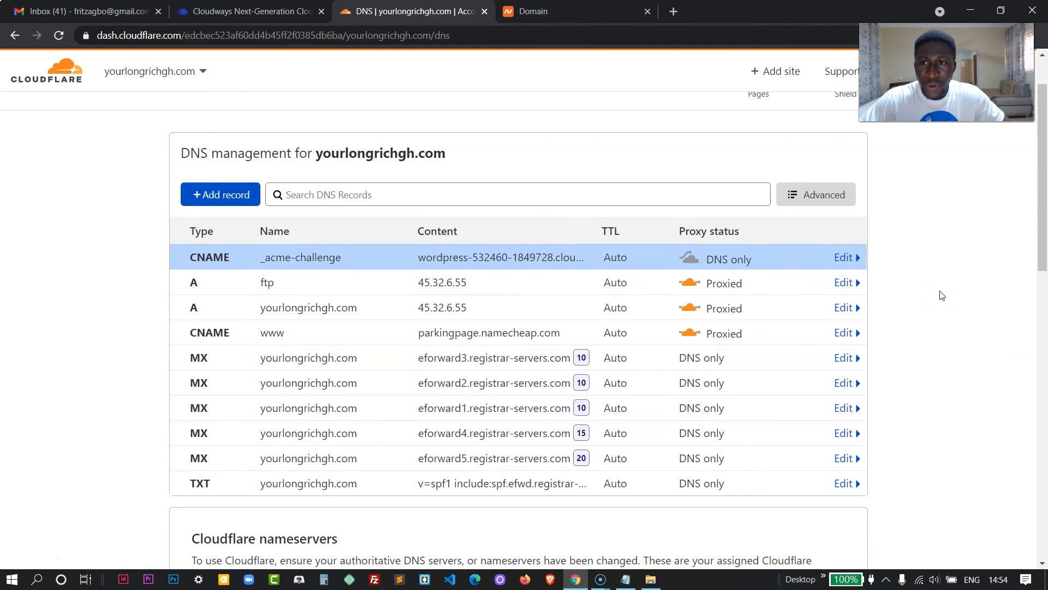
Check the _acme-challenge record in Cloudflare against the Cloudways instructions and verify the DNS in Cloudways' SSL settings
click(256, 11)
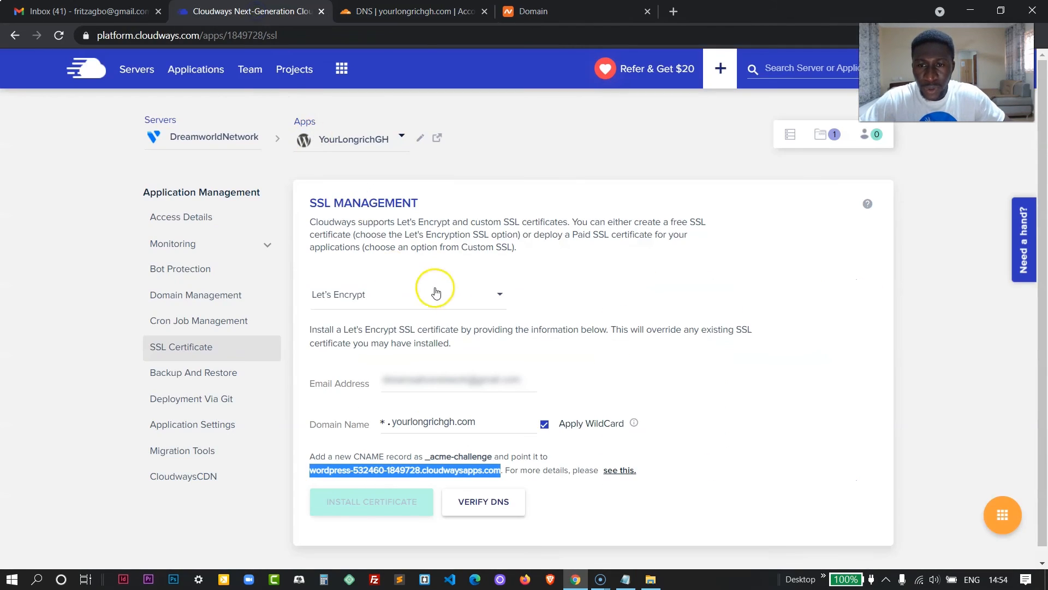
click(731, 448)
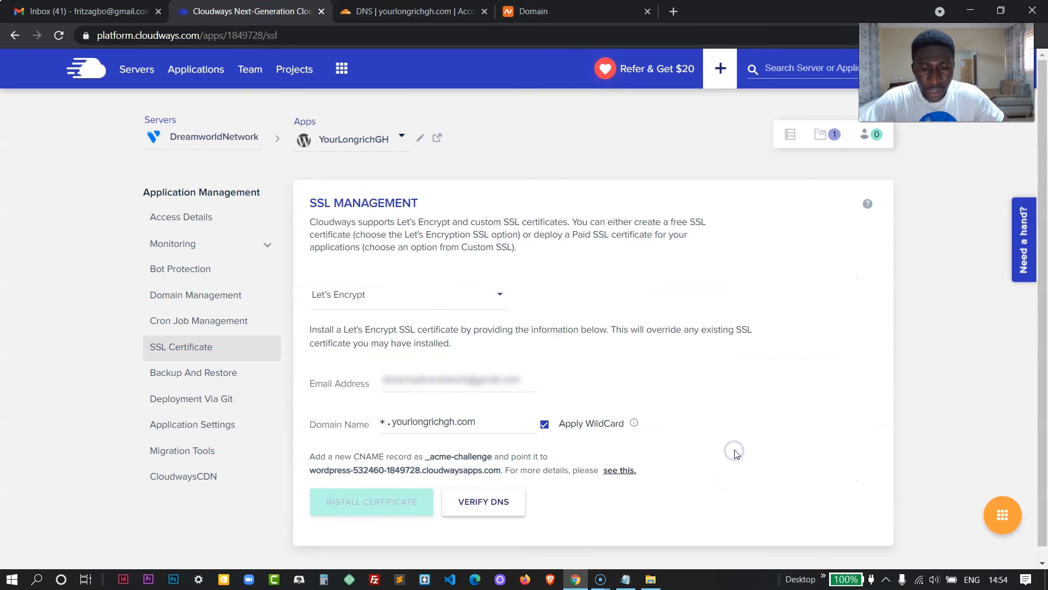
click(406, 11)
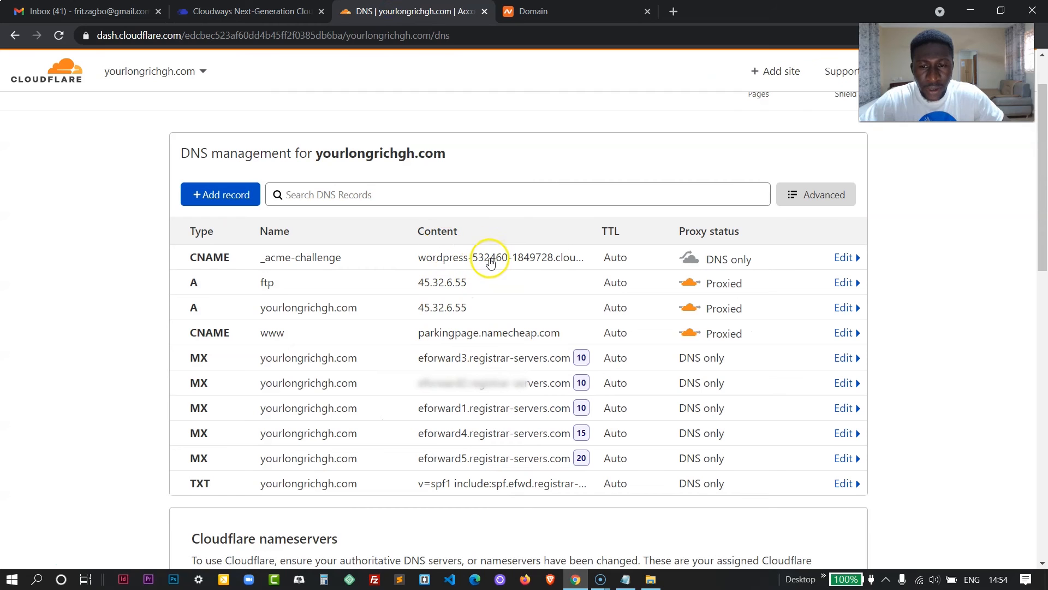
click(267, 10)
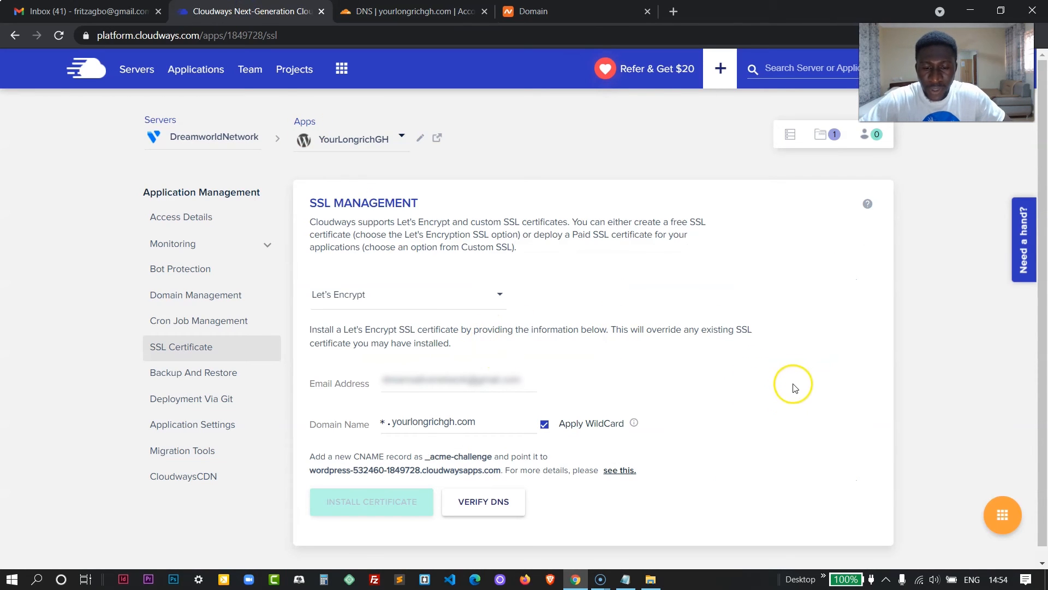
click(488, 502)
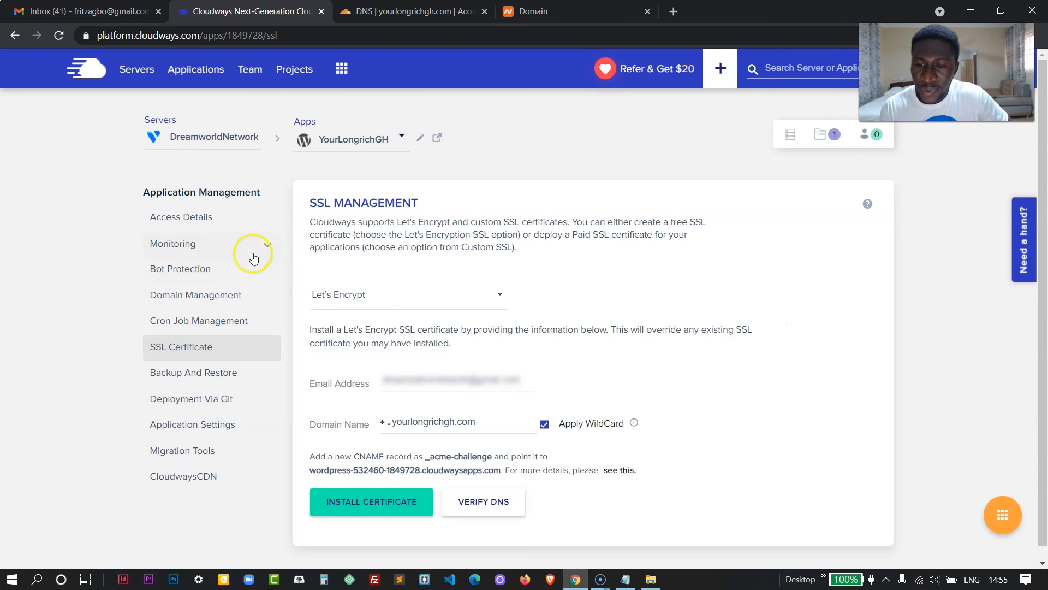
Open the live site from the application URL in the access details, look through its home page, and close it
click(186, 219)
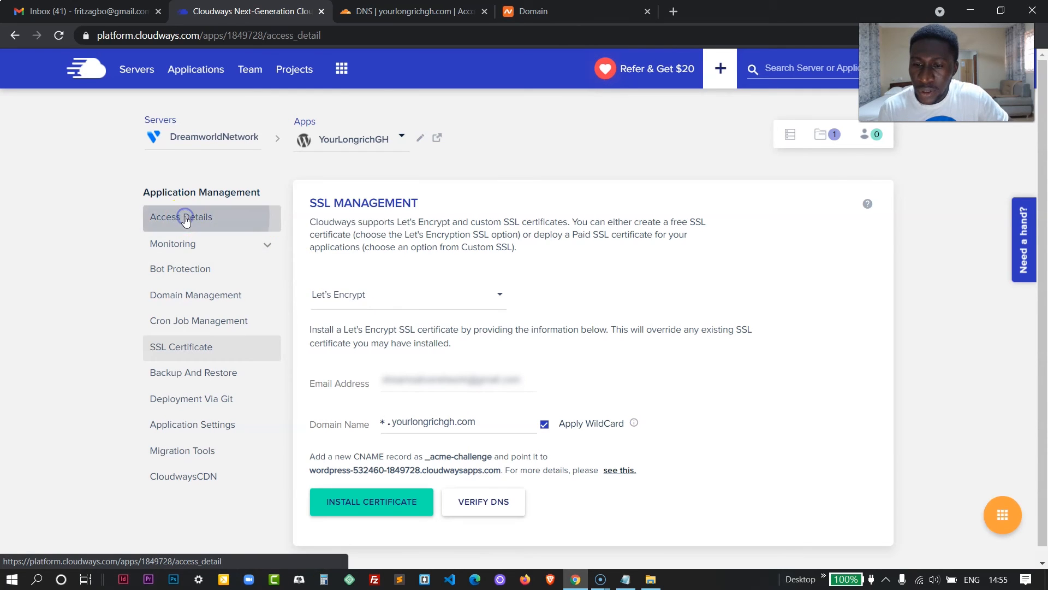
drag(311, 290, 393, 290)
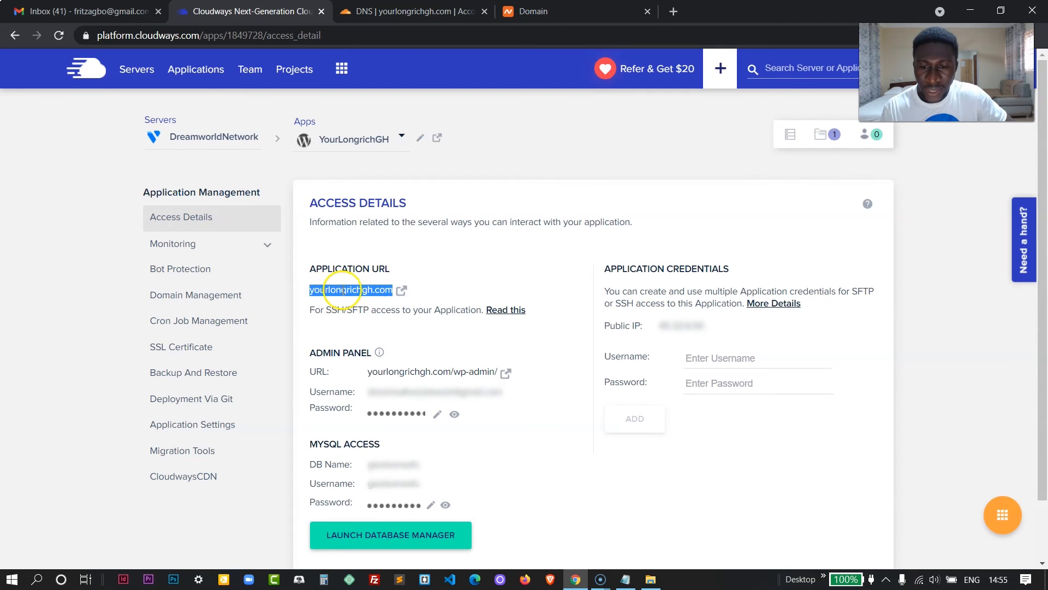
click(402, 290)
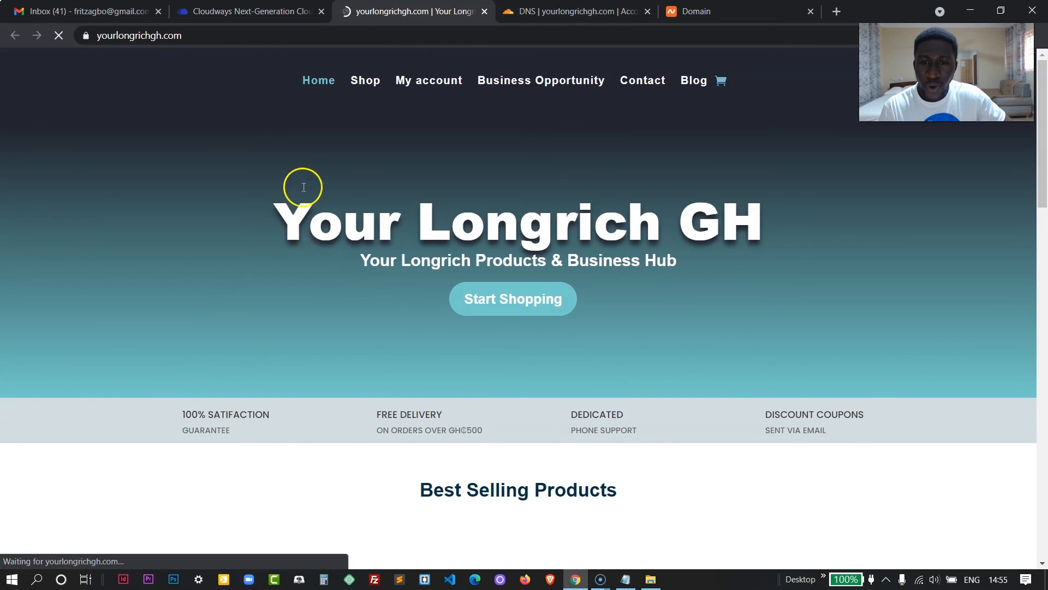
scroll(191, 157, down, 4)
scroll(189, 153, down, 15)
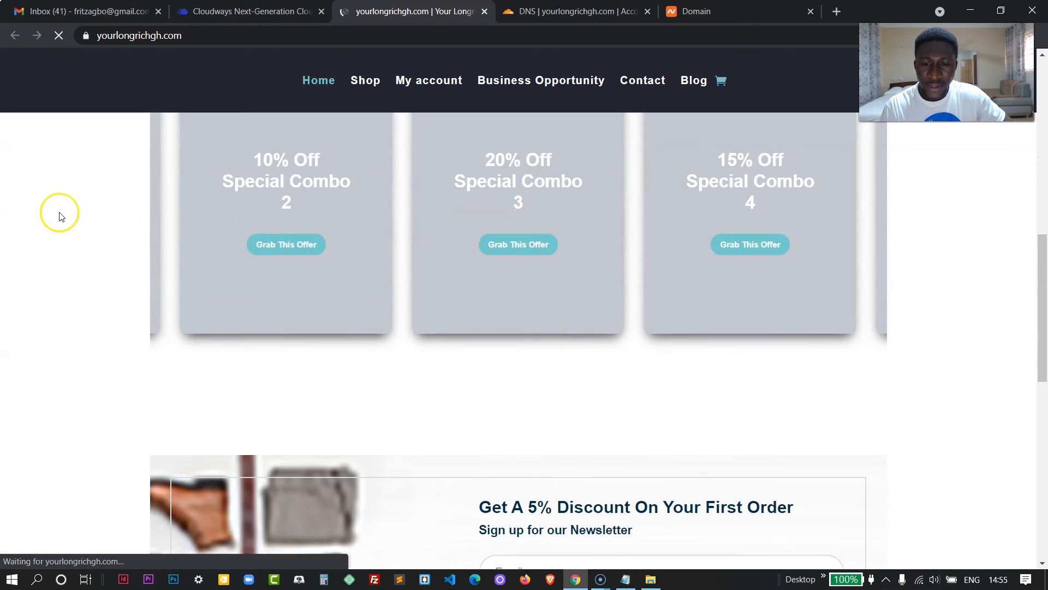
scroll(60, 217, down, 3)
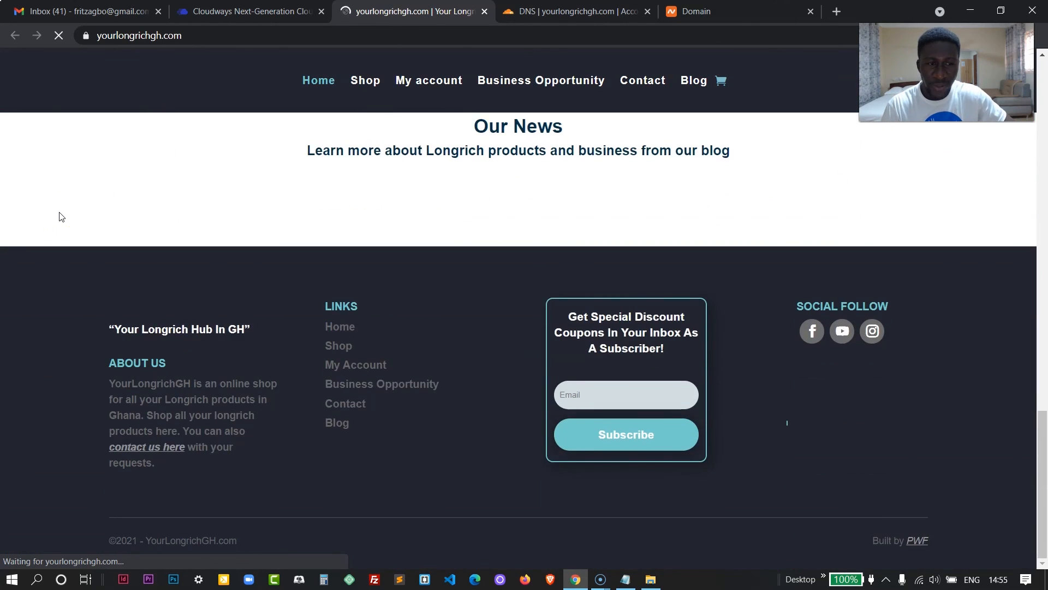
scroll(60, 217, up, 20)
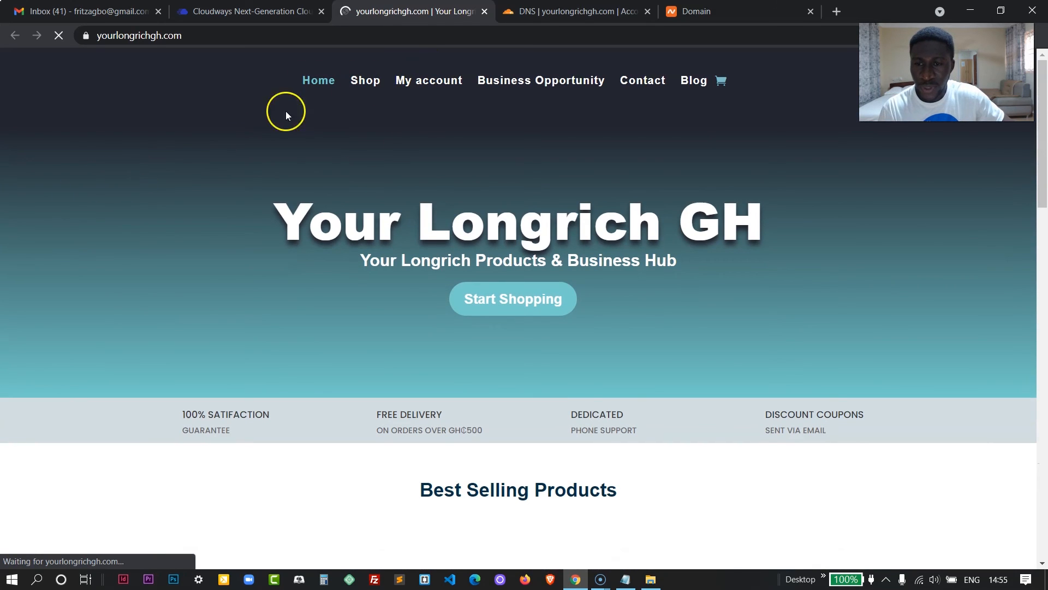
click(485, 12)
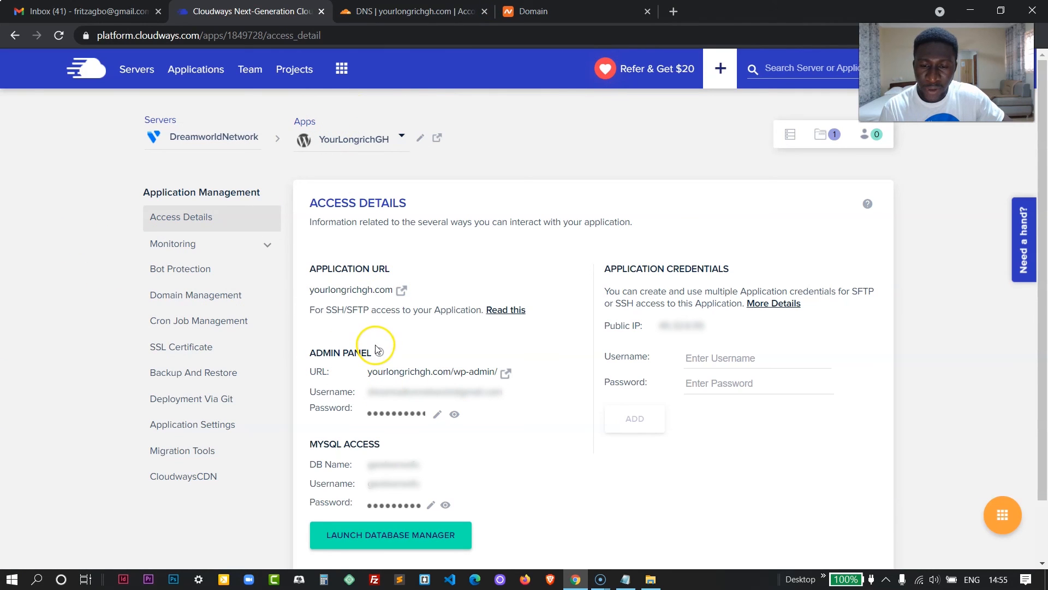
Open the app's WordPress admin login page and fill in the admin username copied from the Cloudways access details
click(508, 372)
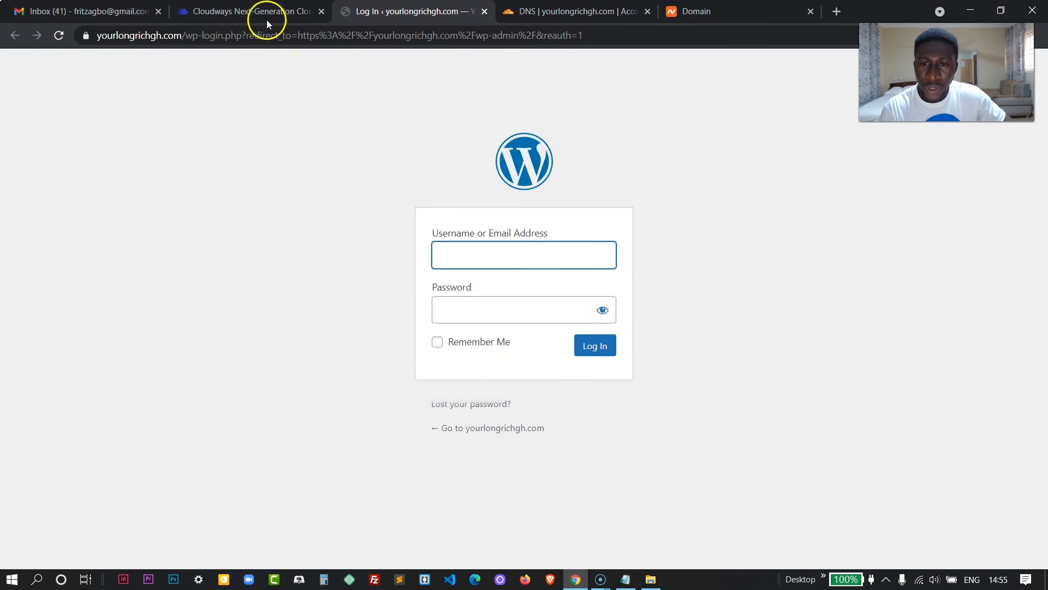
click(267, 20)
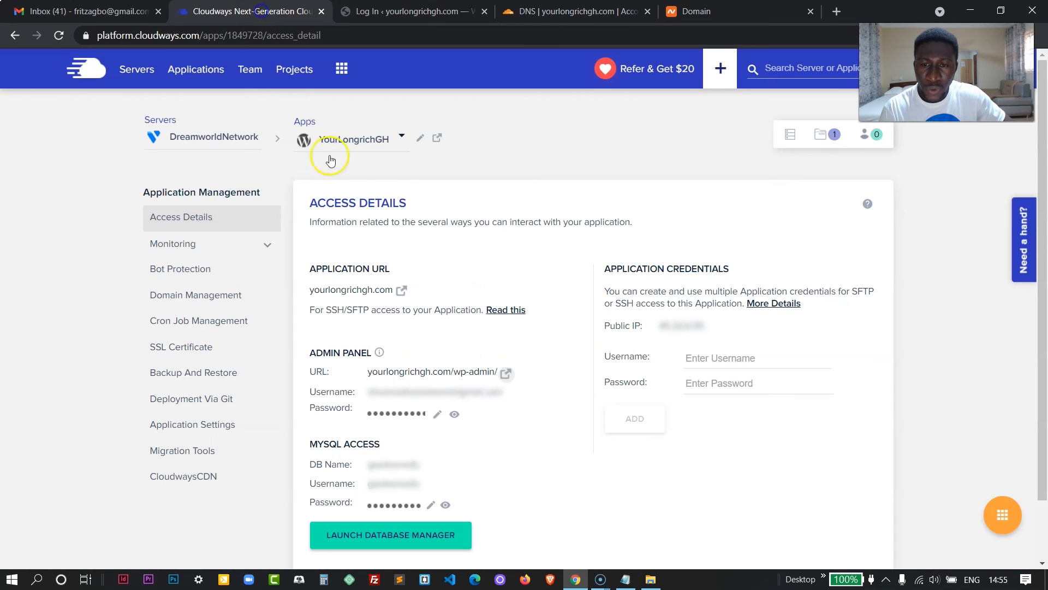
click(406, 390)
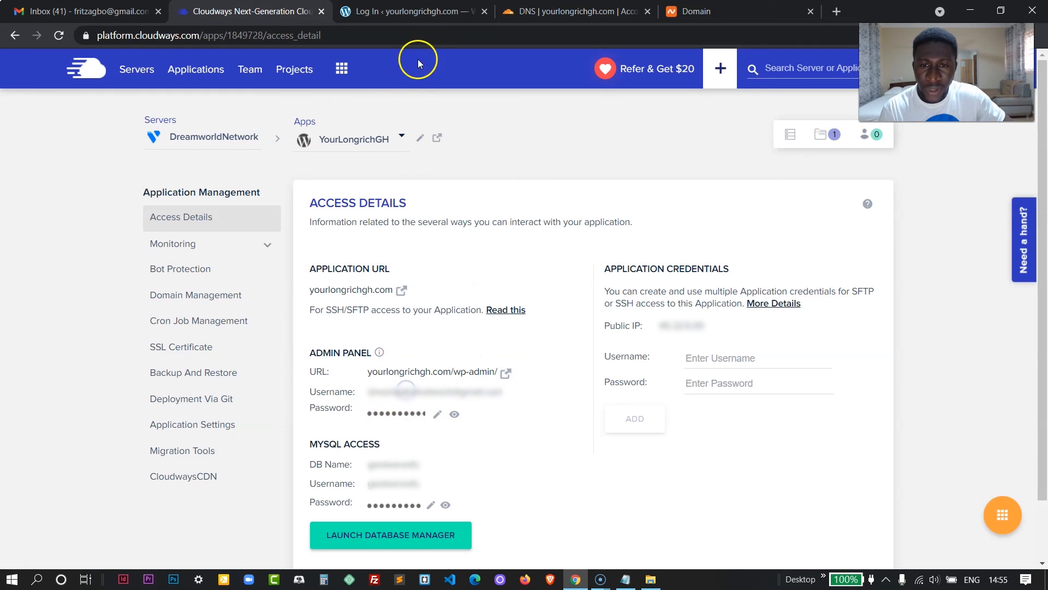
click(408, 11)
key(ctrl+v)
Copy the admin panel password from Cloudways into the WordPress password field, log in, and decline saving the password
click(278, 12)
click(396, 416)
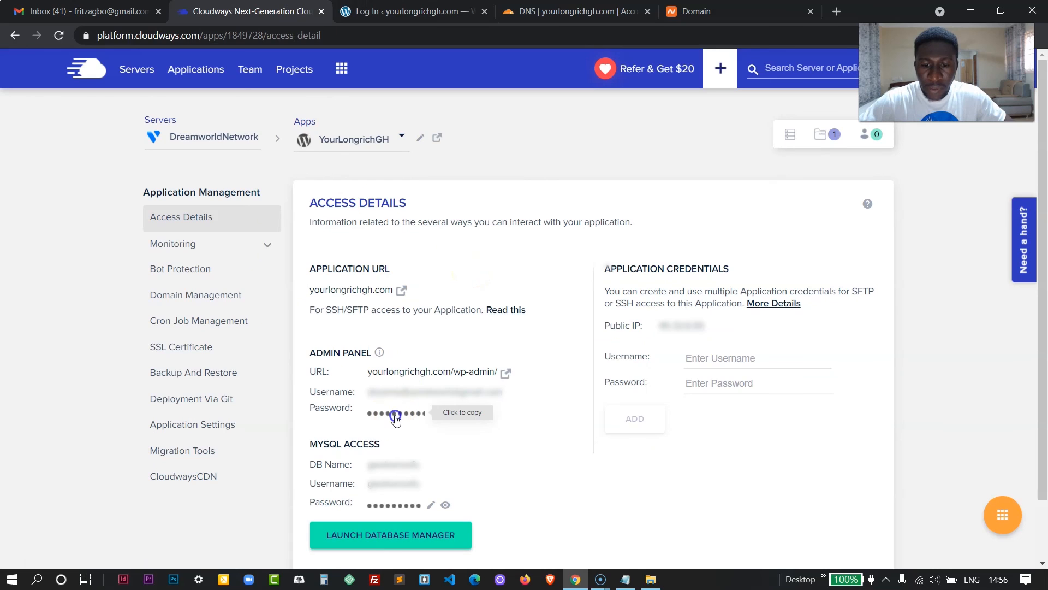
click(418, 12)
click(476, 306)
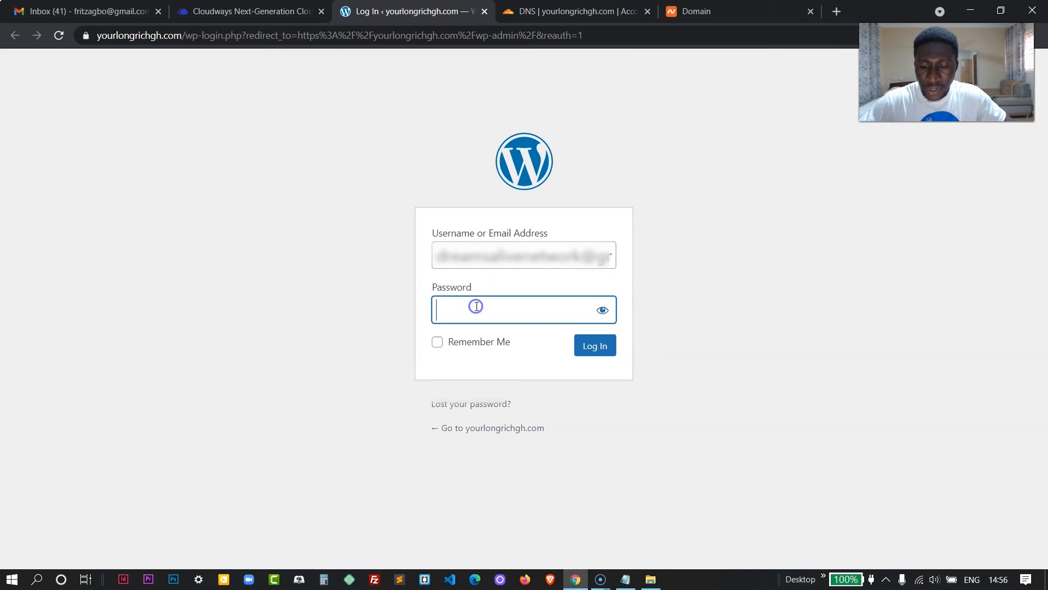
key(ctrl+v)
click(593, 346)
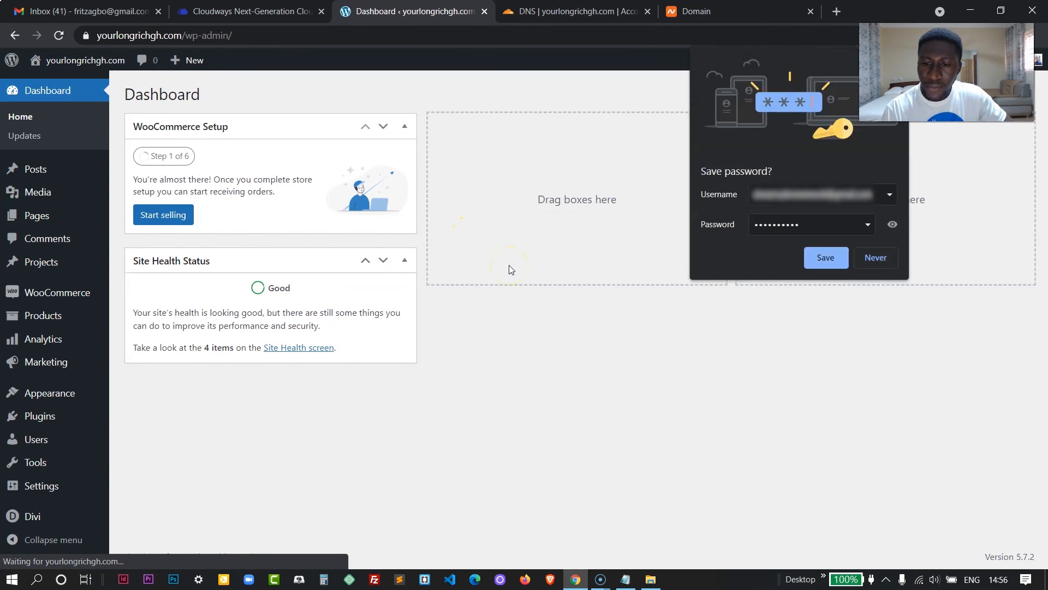
click(875, 259)
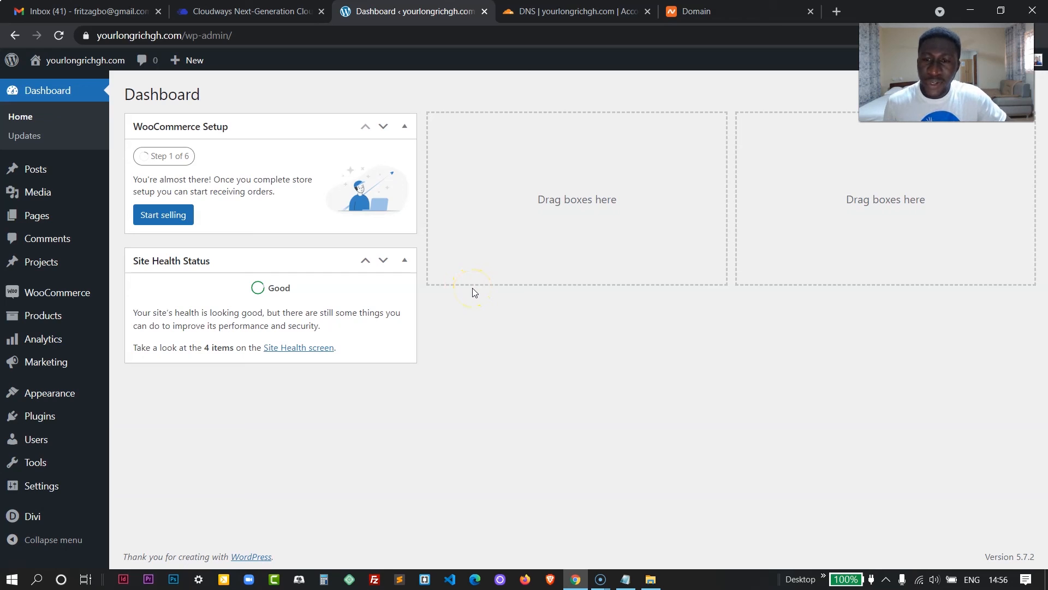
Return to the YourLongrichGH app's management page in Cloudways
click(244, 12)
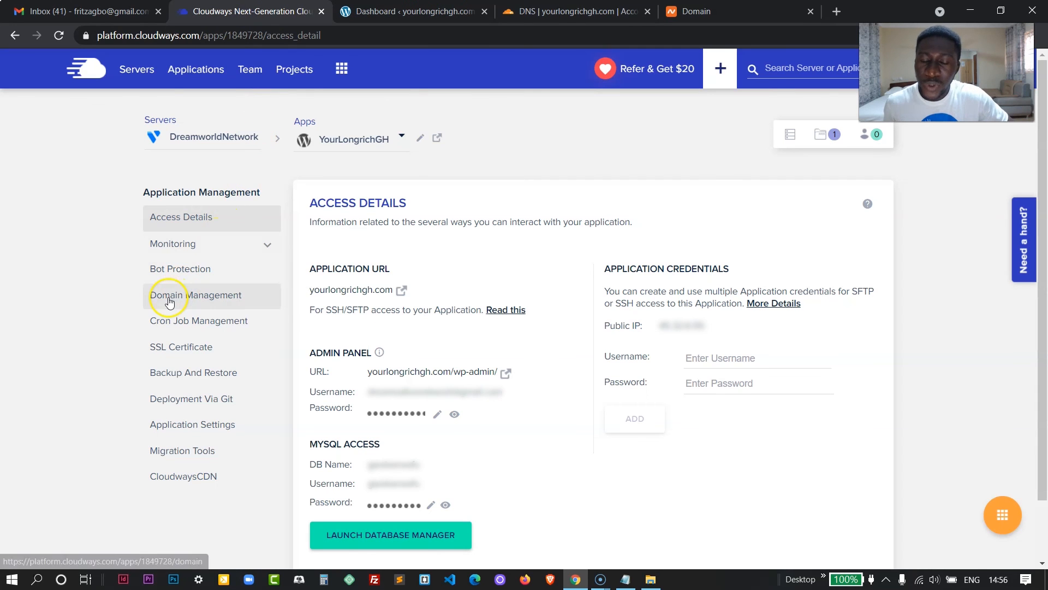